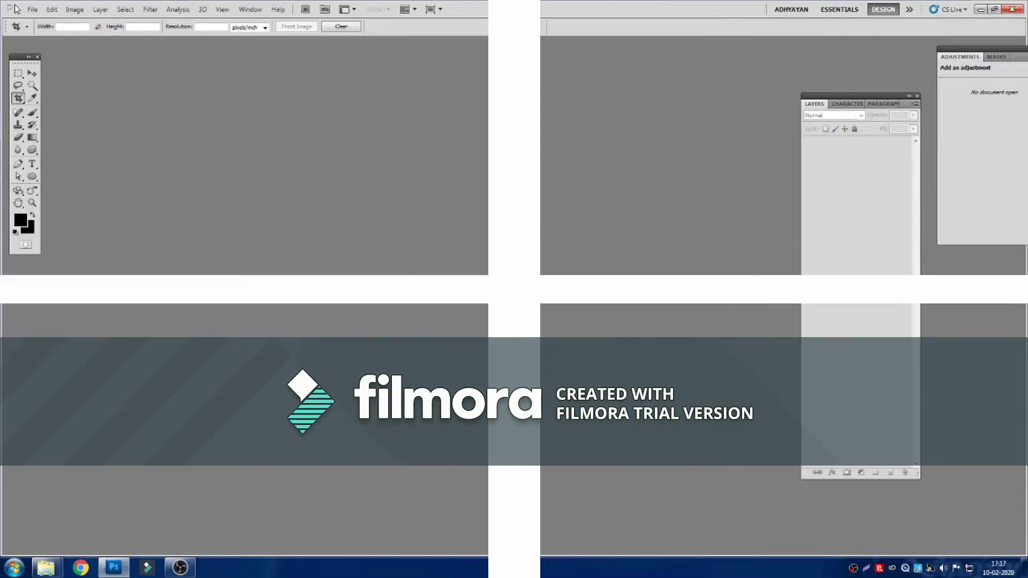
Create a new white RGB document, 6 × 3 inches at 300 pixels per inch.
click(32, 9)
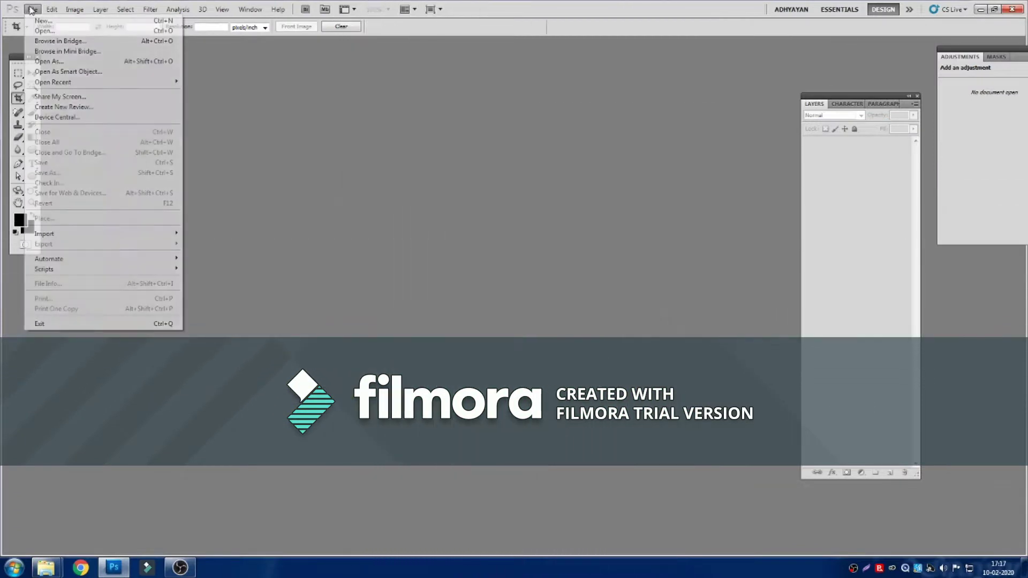
click(91, 20)
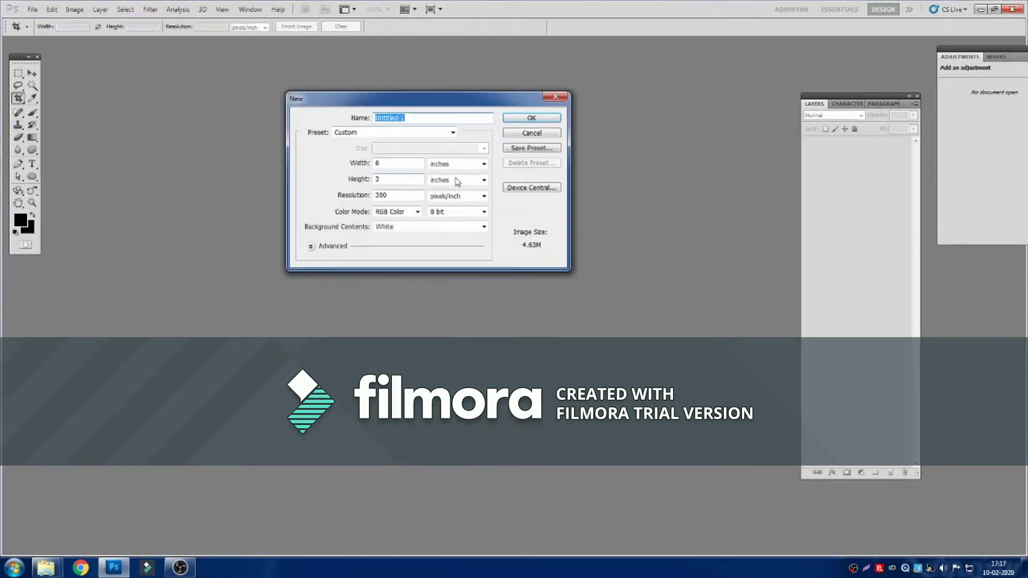
click(517, 121)
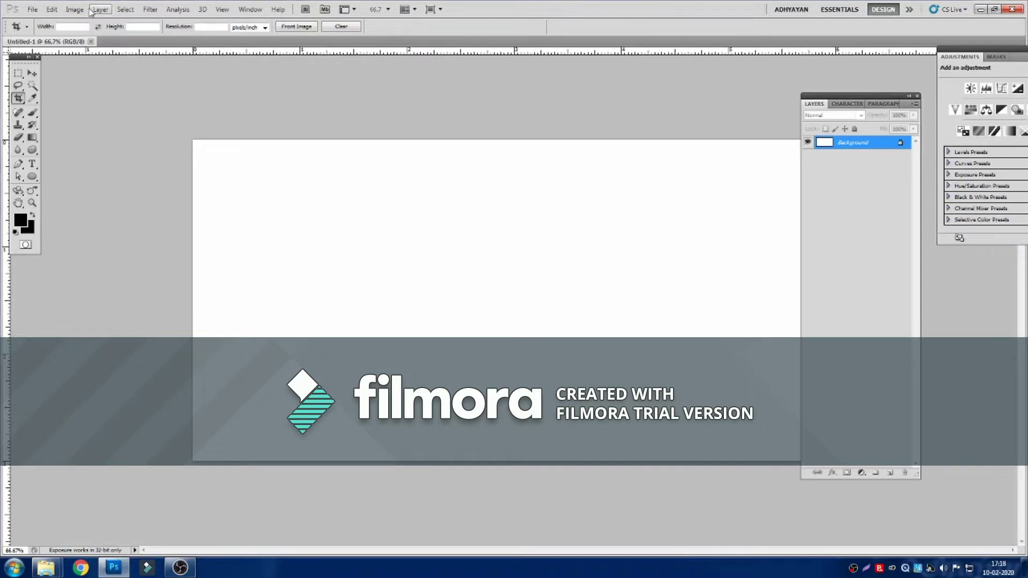
Add a Gradient Fill 1 layer using the Orange-Yellow-Orange gradient preset.
click(100, 9)
mouse_move(121, 91)
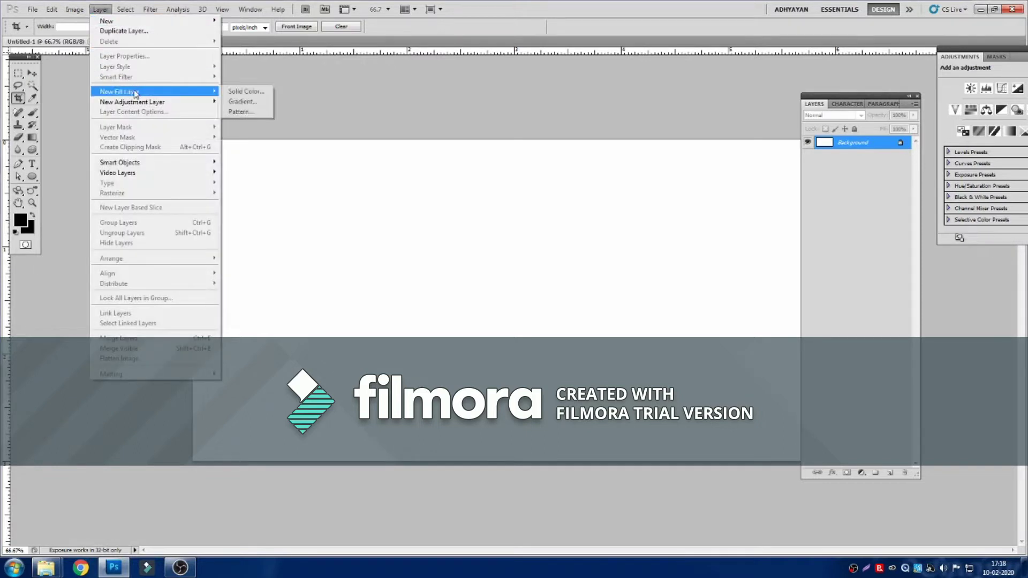
click(257, 101)
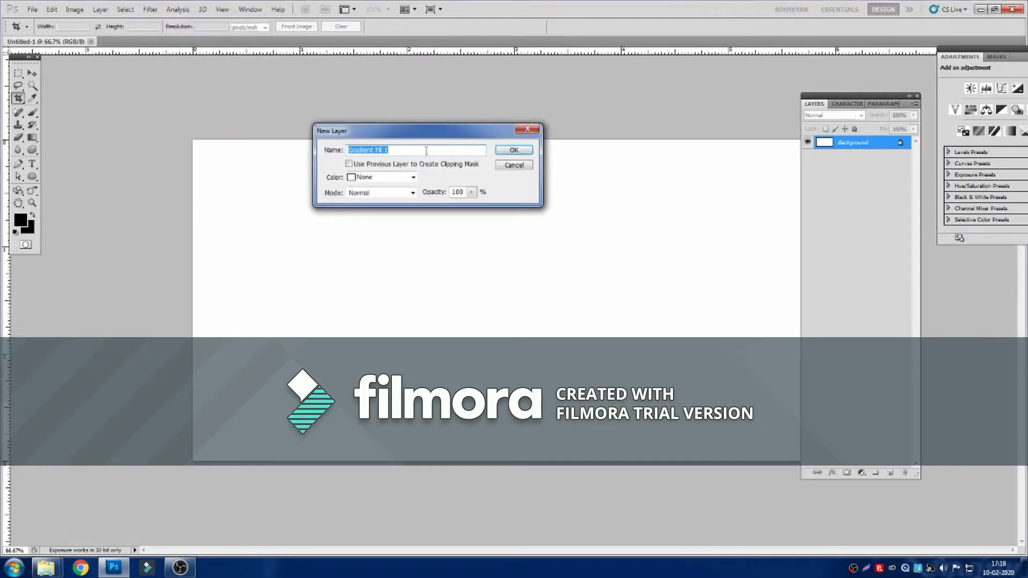
click(513, 150)
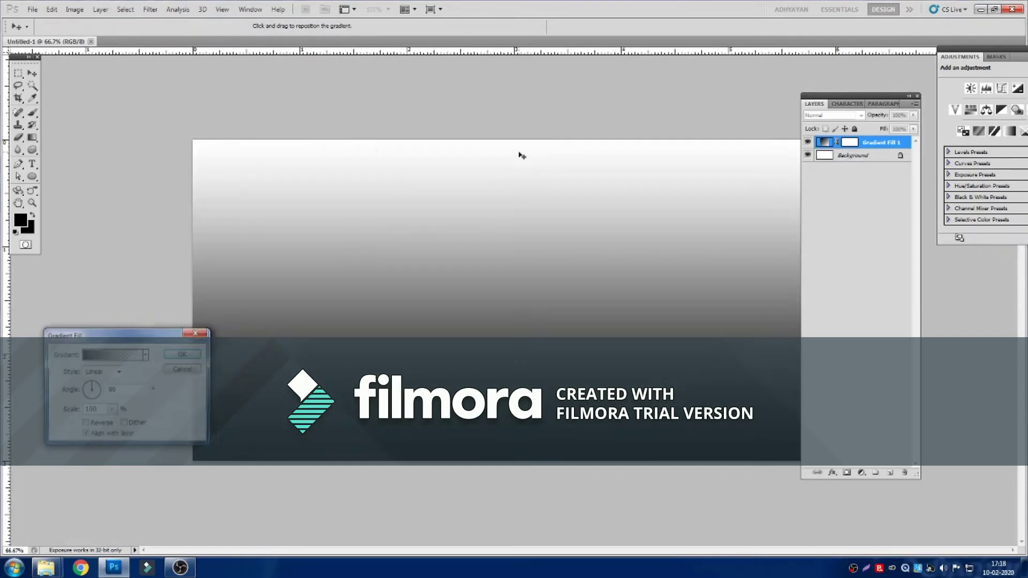
click(137, 358)
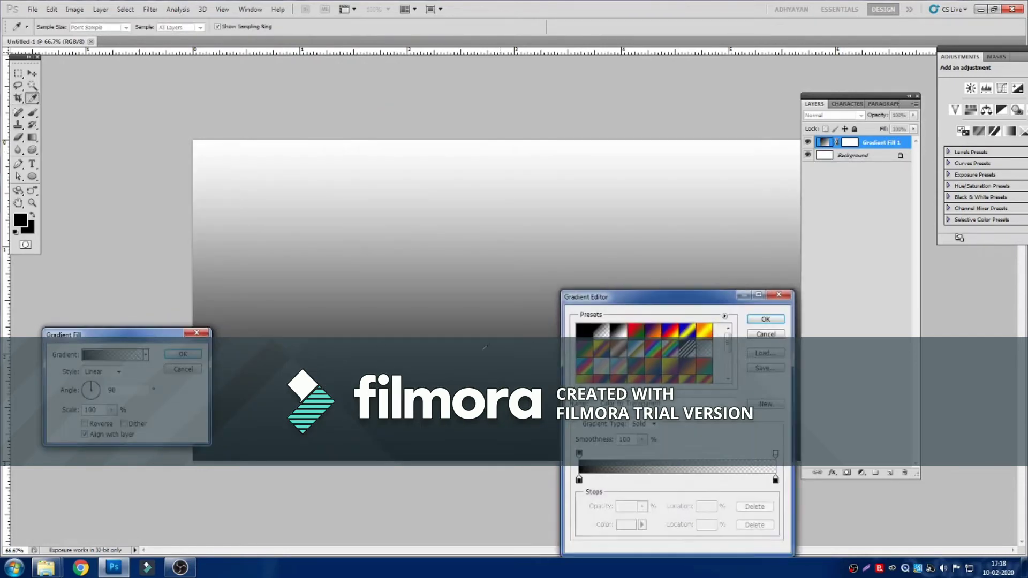
click(705, 331)
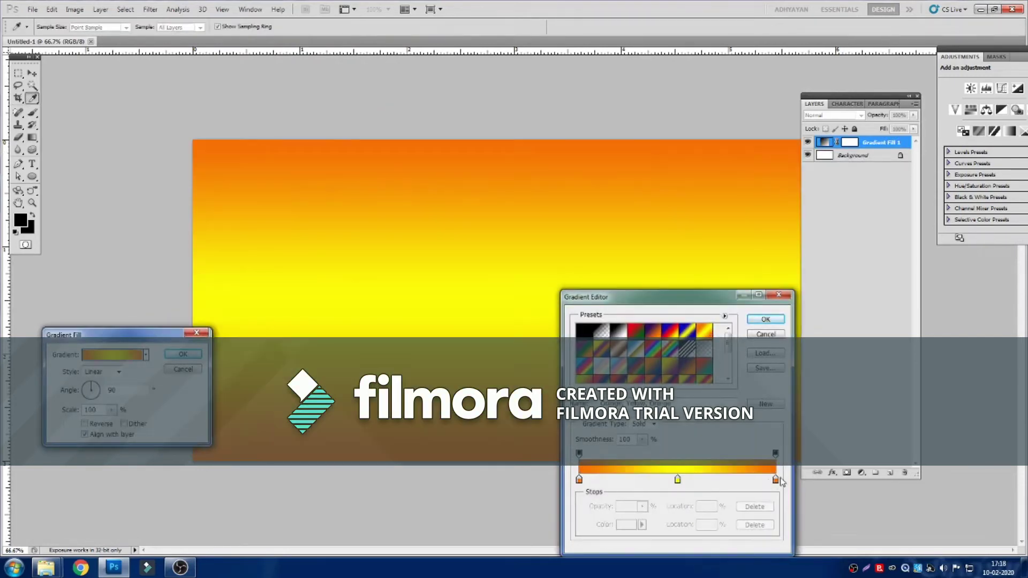
Recolor the gradient's right stop red and slide the yellow stop left to 33%.
click(775, 479)
click(625, 524)
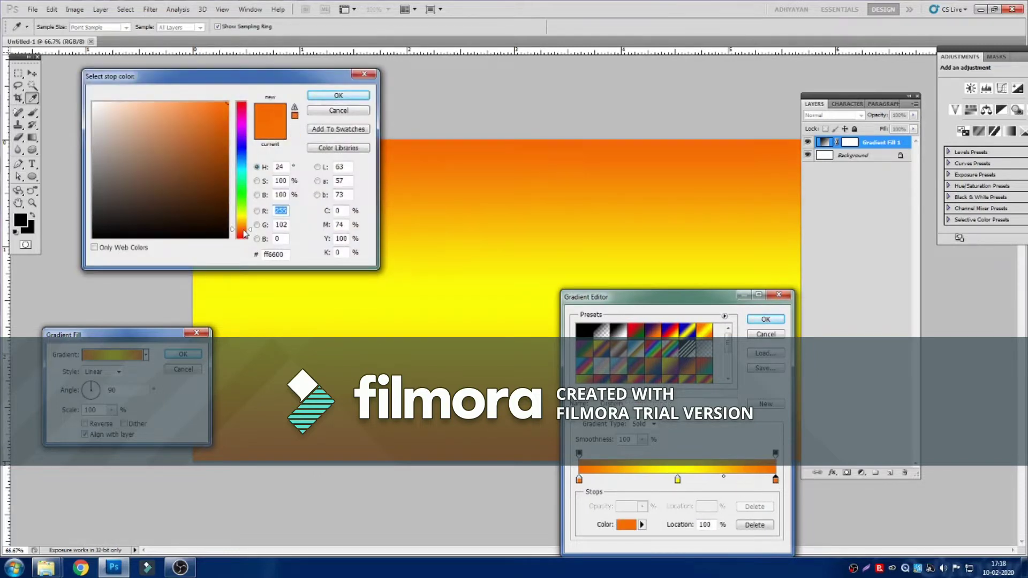
drag(243, 234, 242, 242)
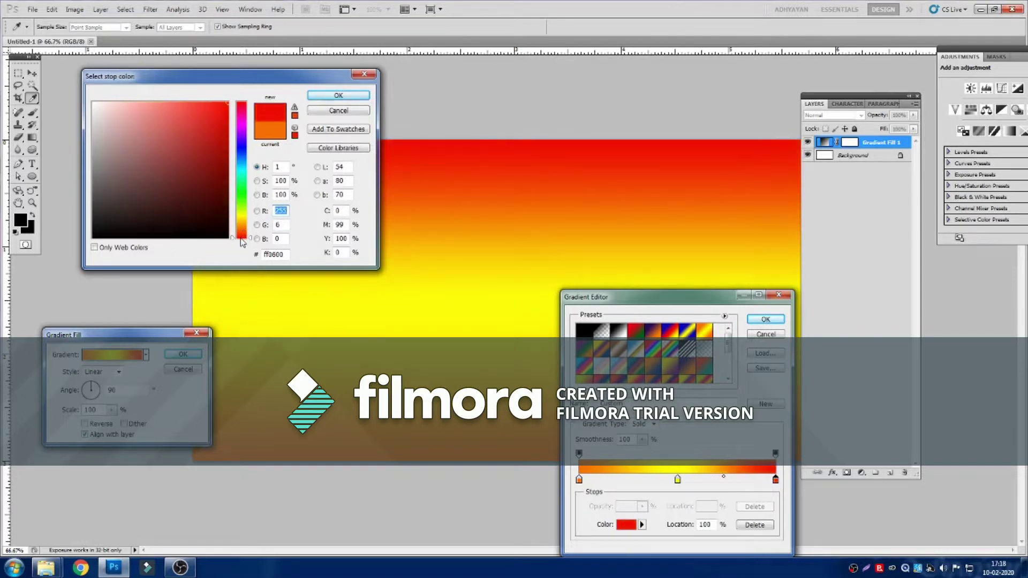
click(358, 97)
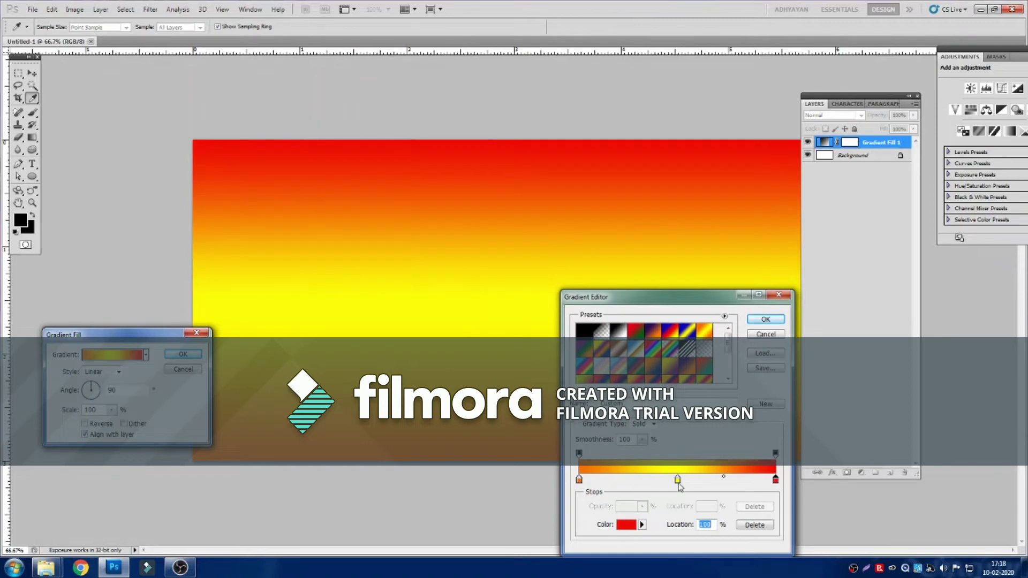
drag(678, 480, 664, 480)
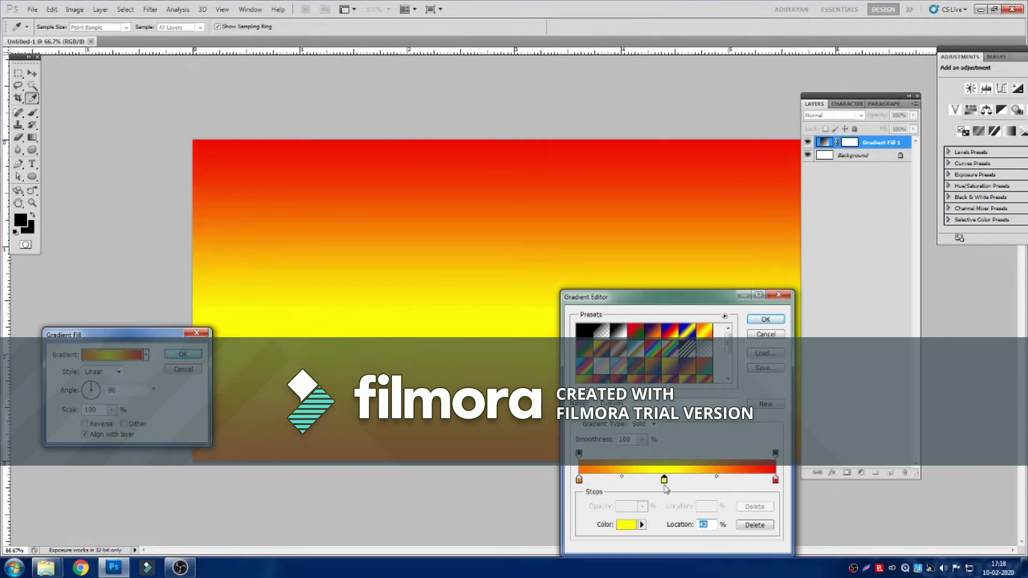
drag(664, 481, 639, 482)
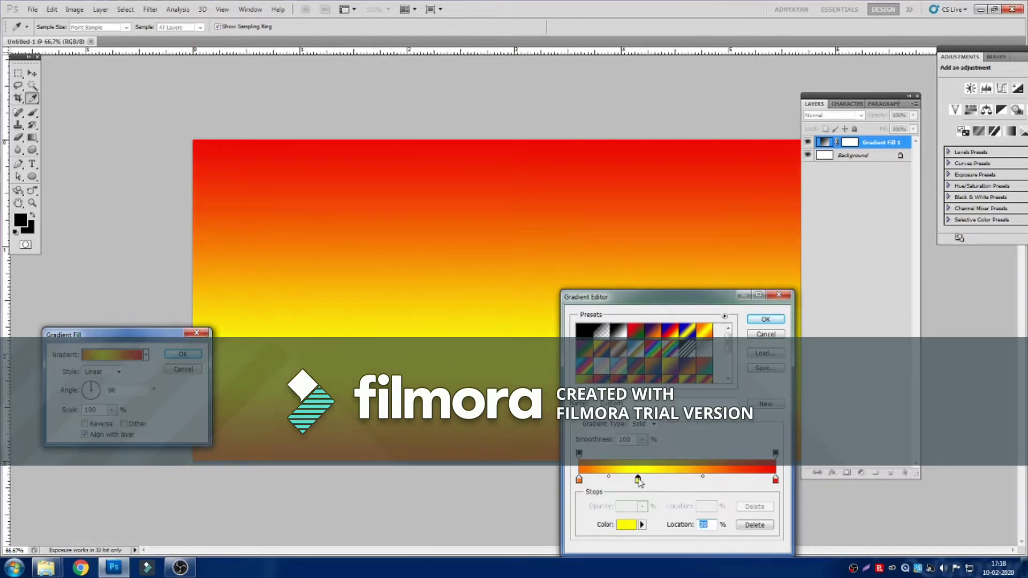
Add a new orange colour stop to the gradient.
click(712, 480)
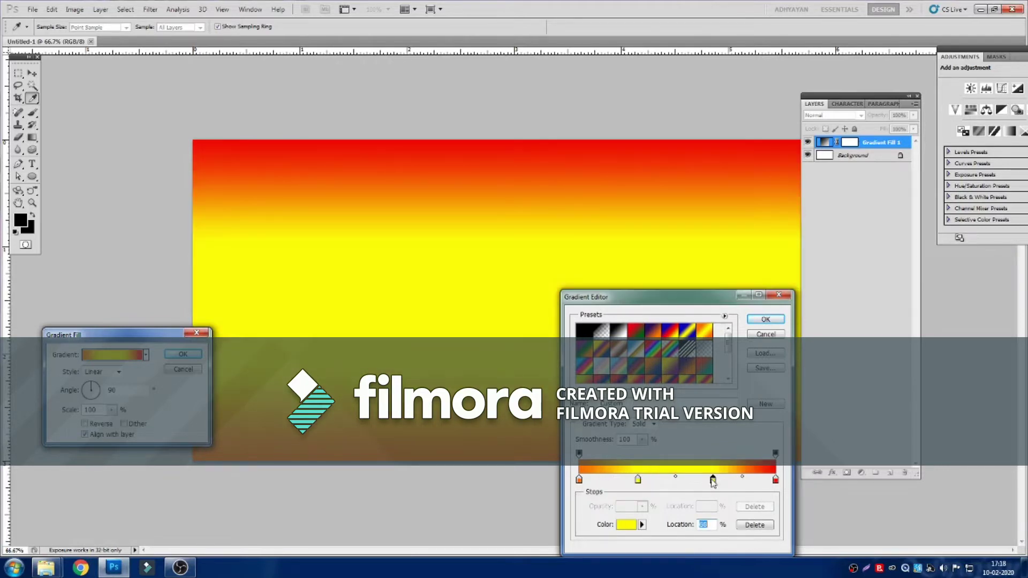
click(626, 526)
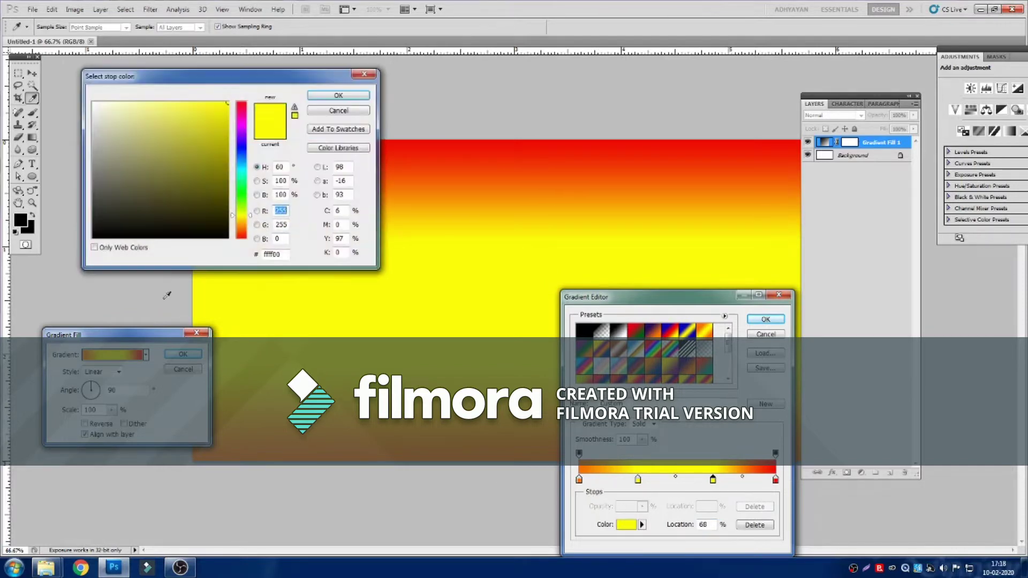
click(567, 187)
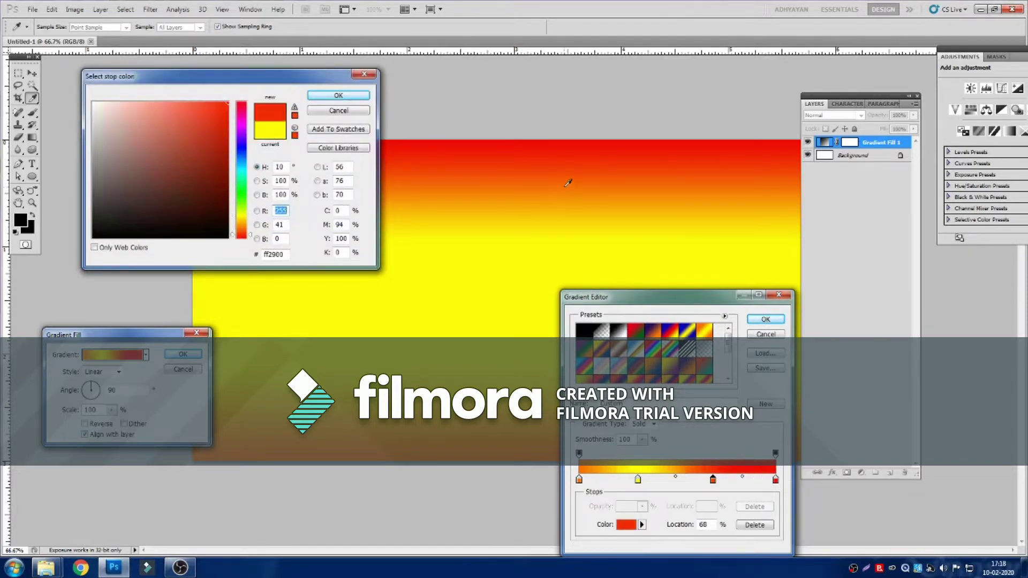
drag(245, 231, 244, 229)
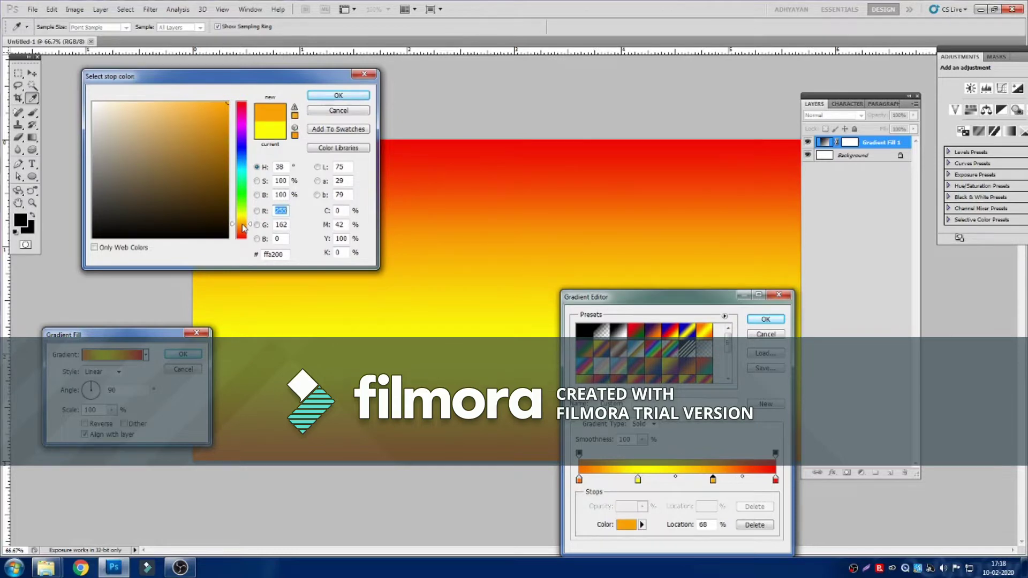
click(338, 95)
Delete the left stop, shift yellow left and orange to about 46%, then apply the gradient fill.
drag(578, 480, 559, 497)
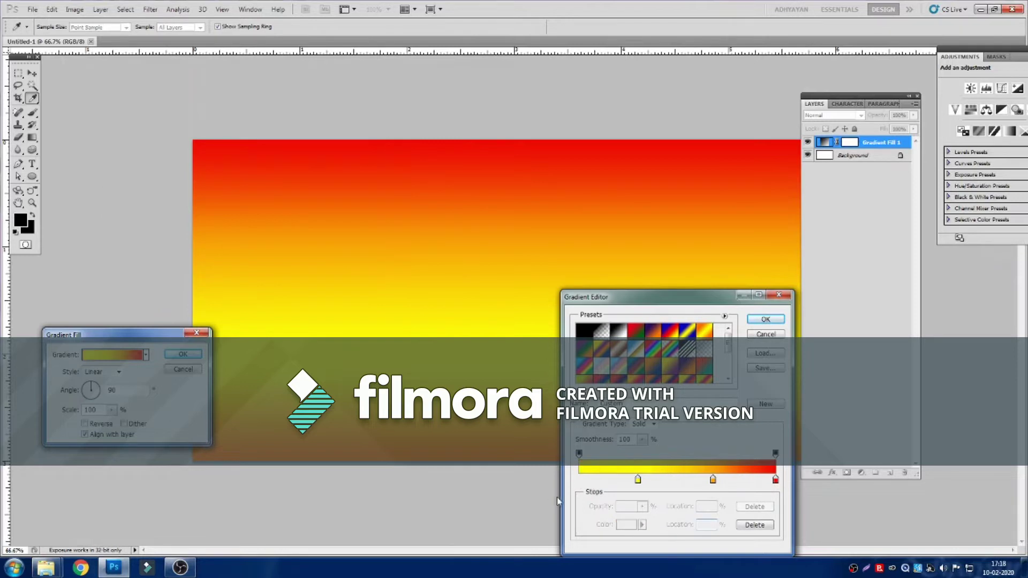
drag(637, 480, 600, 479)
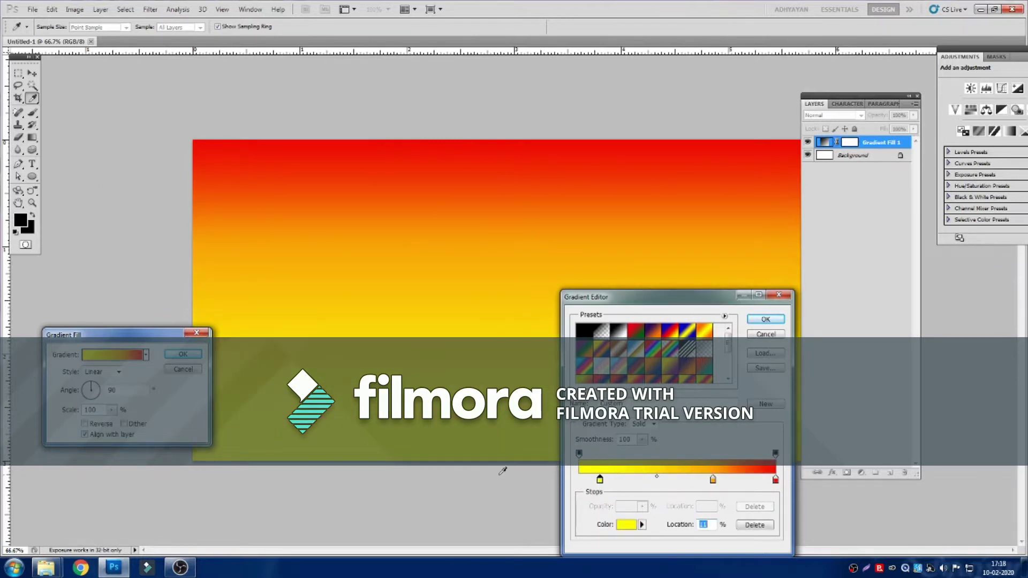
drag(712, 480, 698, 487)
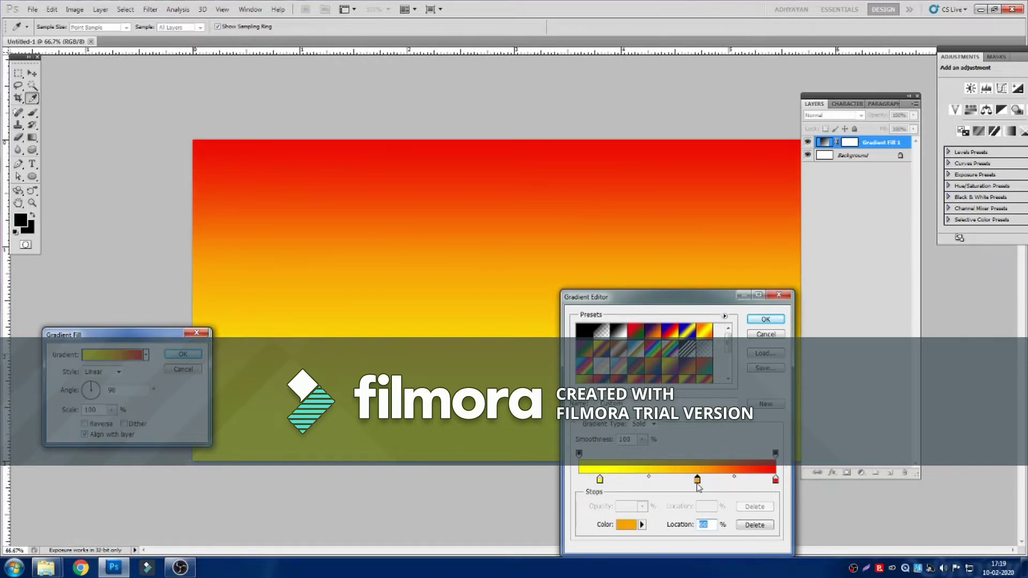
drag(697, 484, 691, 486)
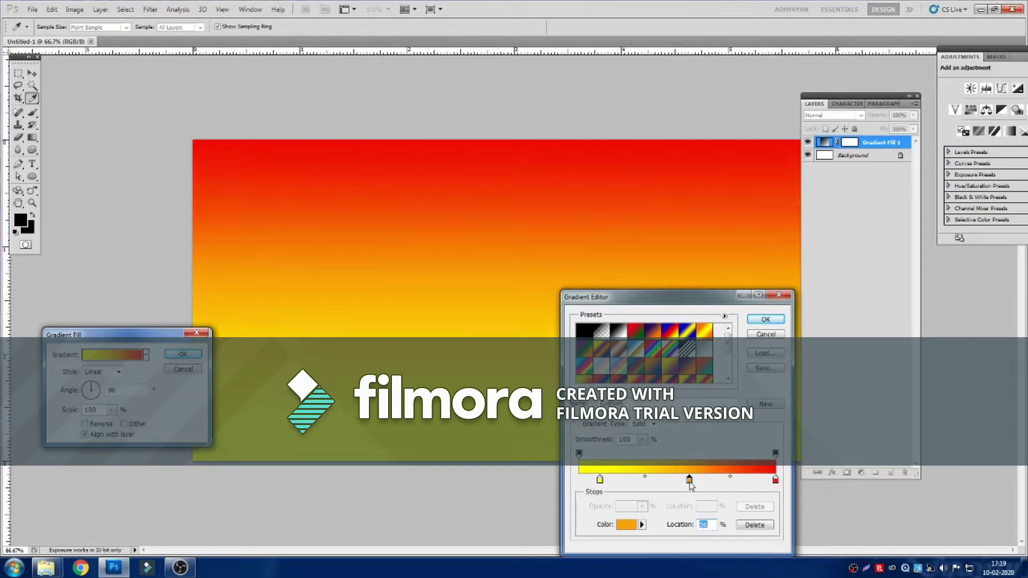
click(765, 320)
click(201, 355)
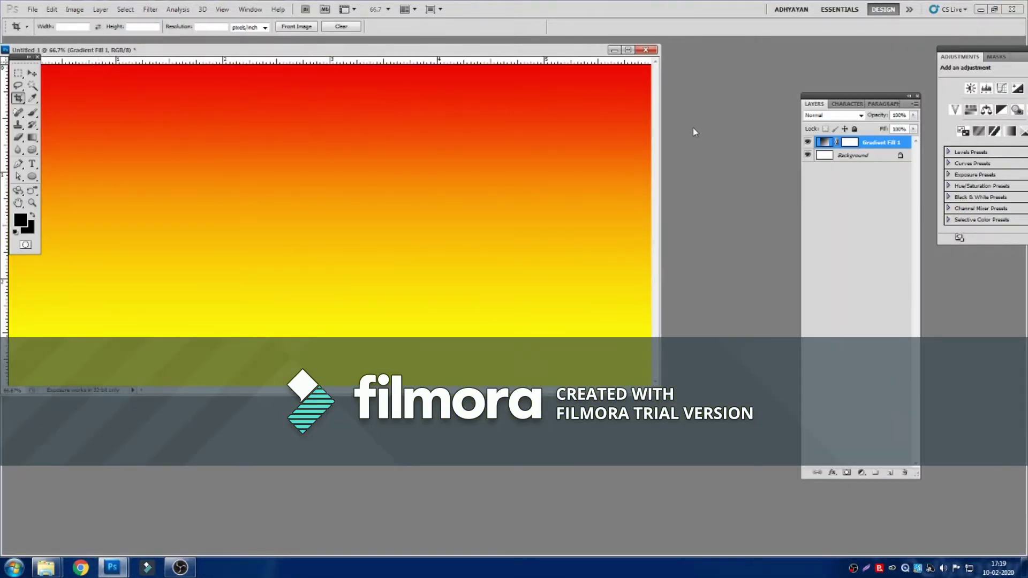
Open bg-clouds.jpg and drag it into the gradient document as Layer 1.
key(ctrl+o)
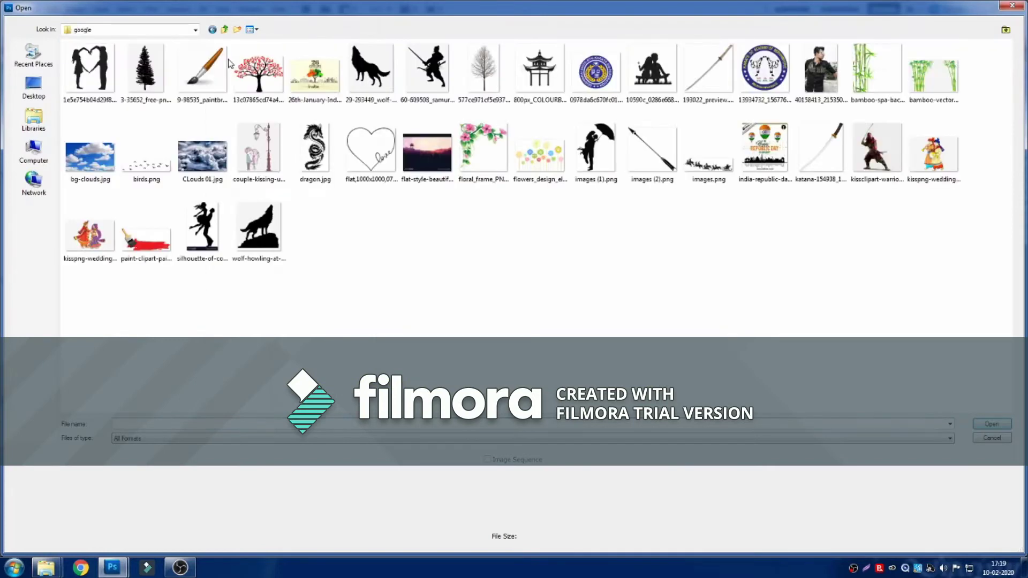
double_click(90, 157)
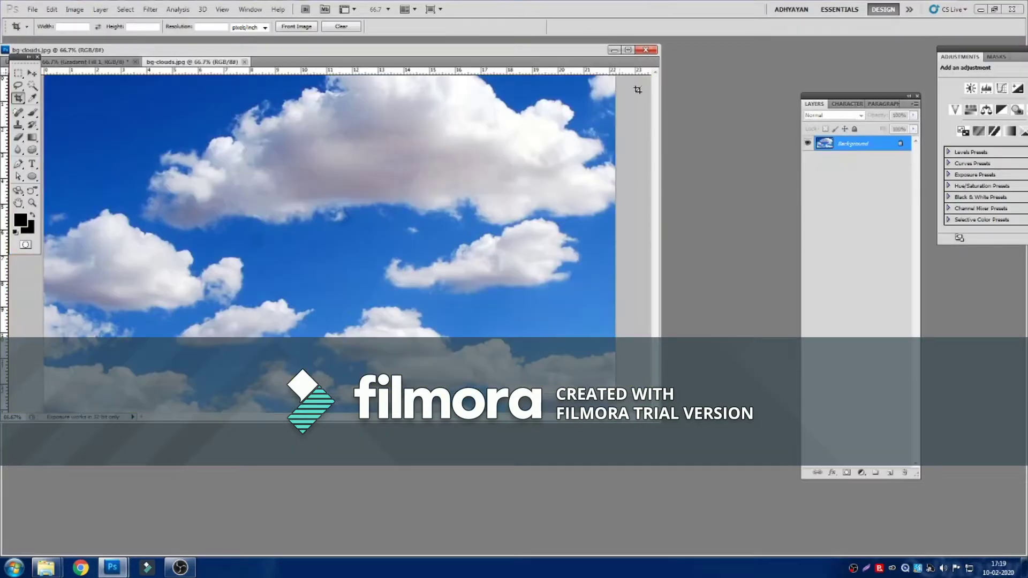
mouse_move(195, 61)
mouse_down()
mouse_move(496, 94)
mouse_move(485, 91)
mouse_up()
click(32, 73)
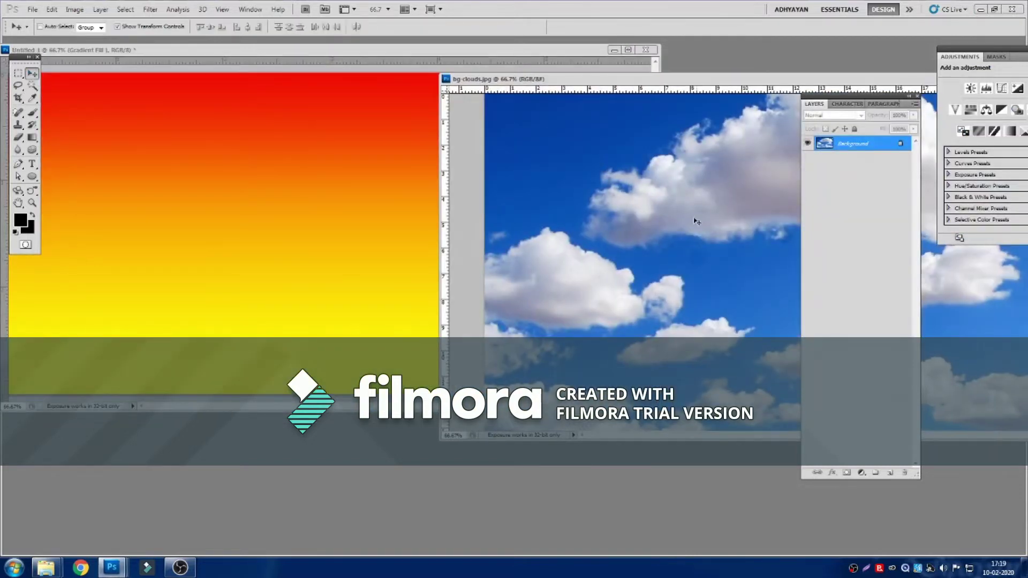
mouse_move(495, 233)
mouse_down()
mouse_move(287, 223)
mouse_move(237, 190)
mouse_up()
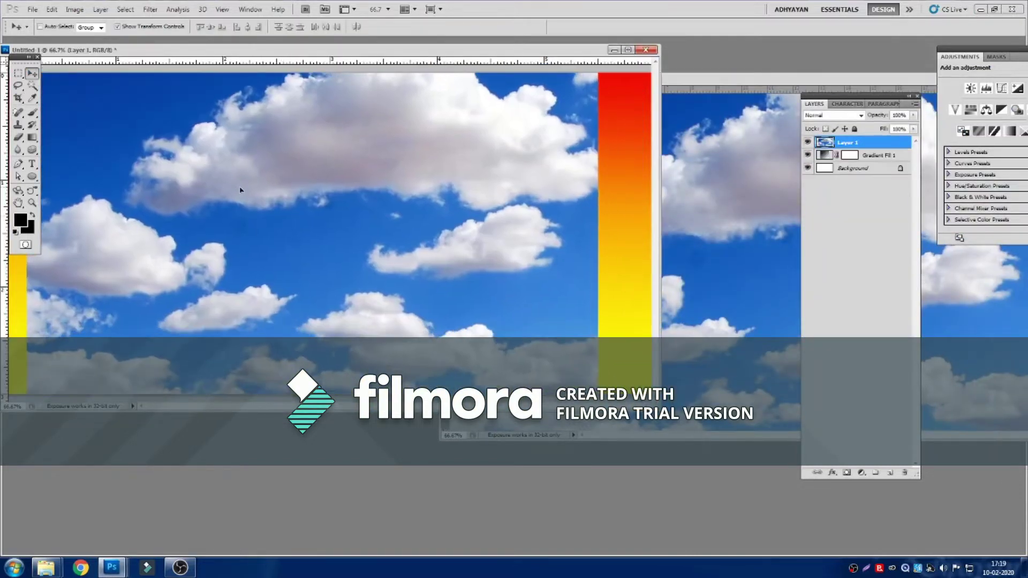
Position the clouds layer and scale it to about 116% to cover the canvas.
right_click(280, 129)
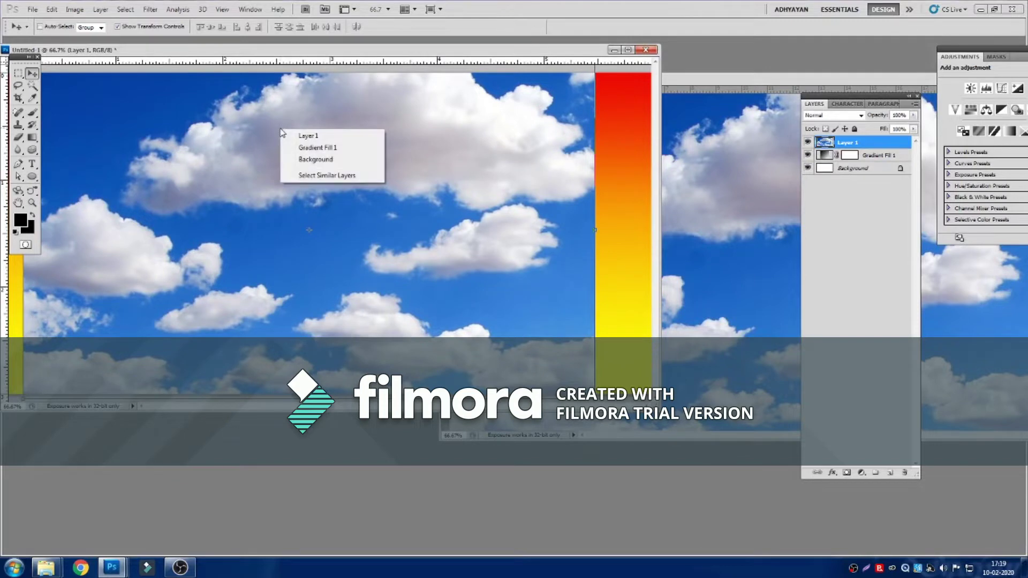
click(262, 160)
mouse_move(262, 159)
mouse_down()
mouse_move(295, 170)
mouse_move(231, 161)
mouse_up()
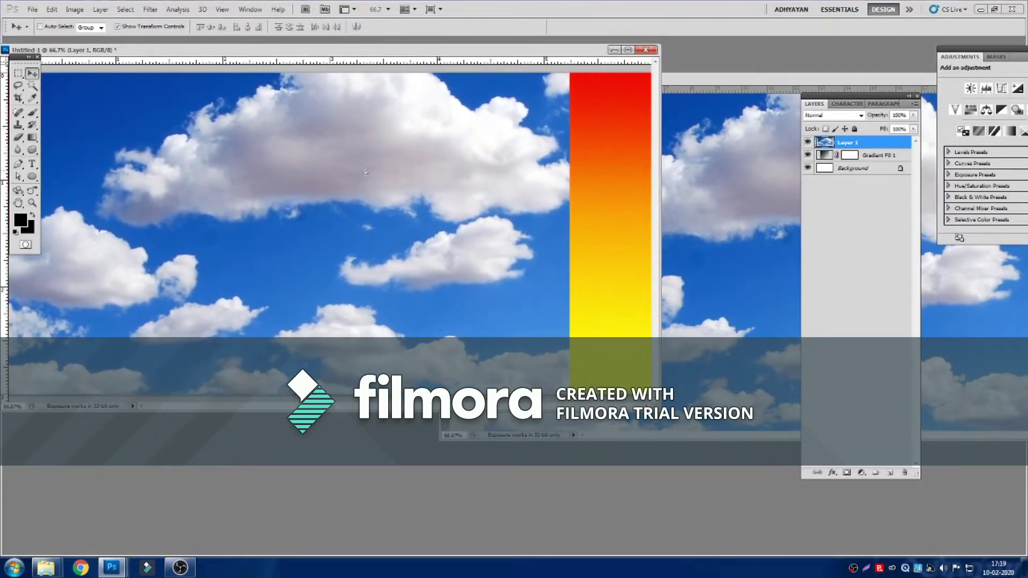
drag(370, 157, 381, 142)
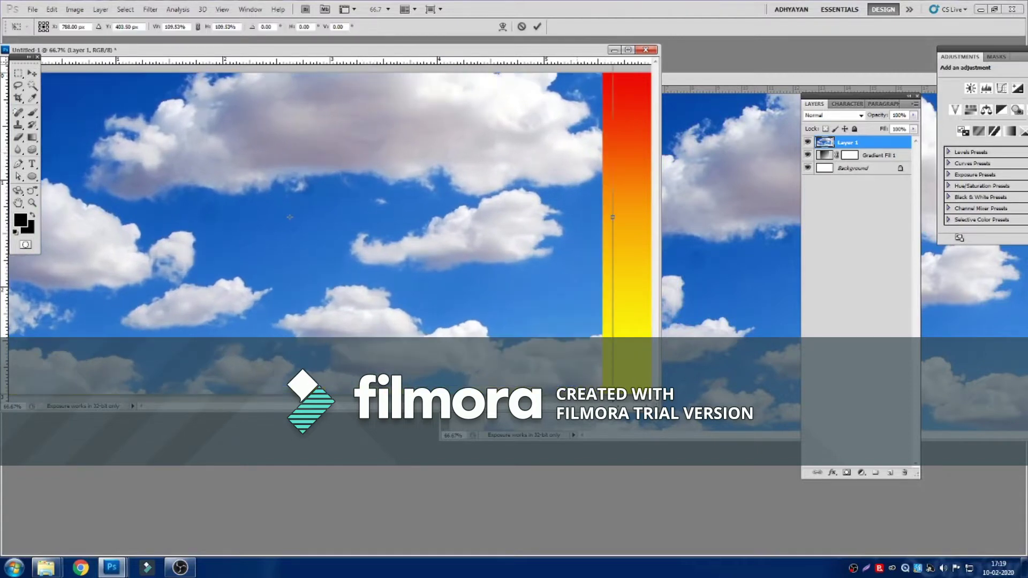
key(ctrl+t)
drag(576, 386, 560, 332)
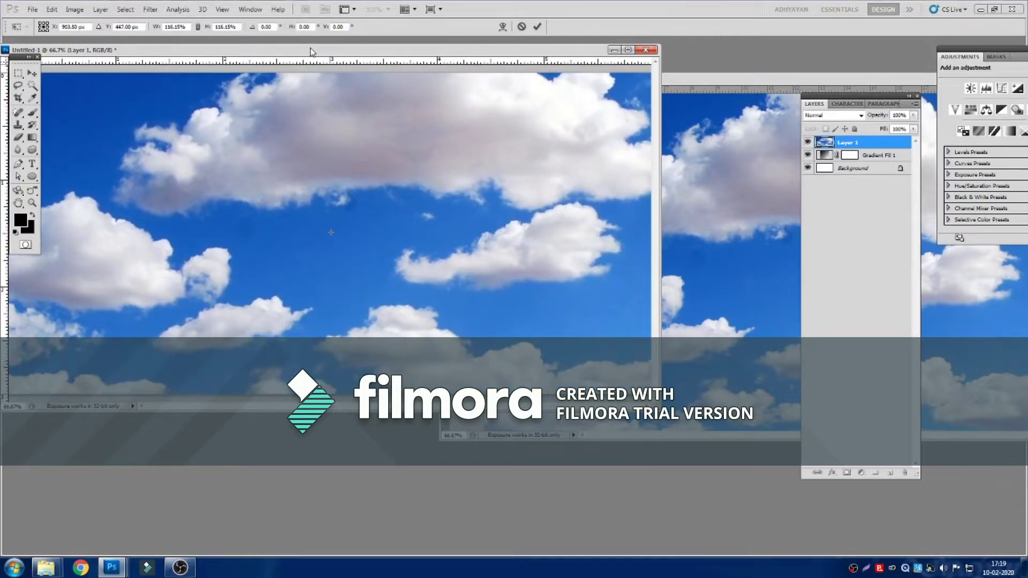
drag(310, 52, 455, 76)
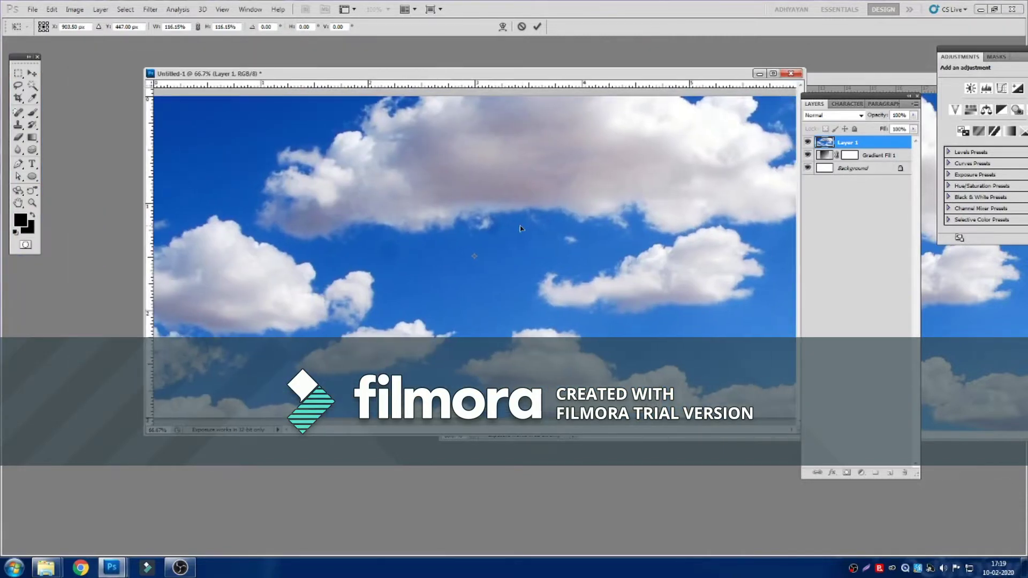
Set Layer 1 to Overlay blend mode, commit its resize, and reposition the clouds lower right.
click(845, 116)
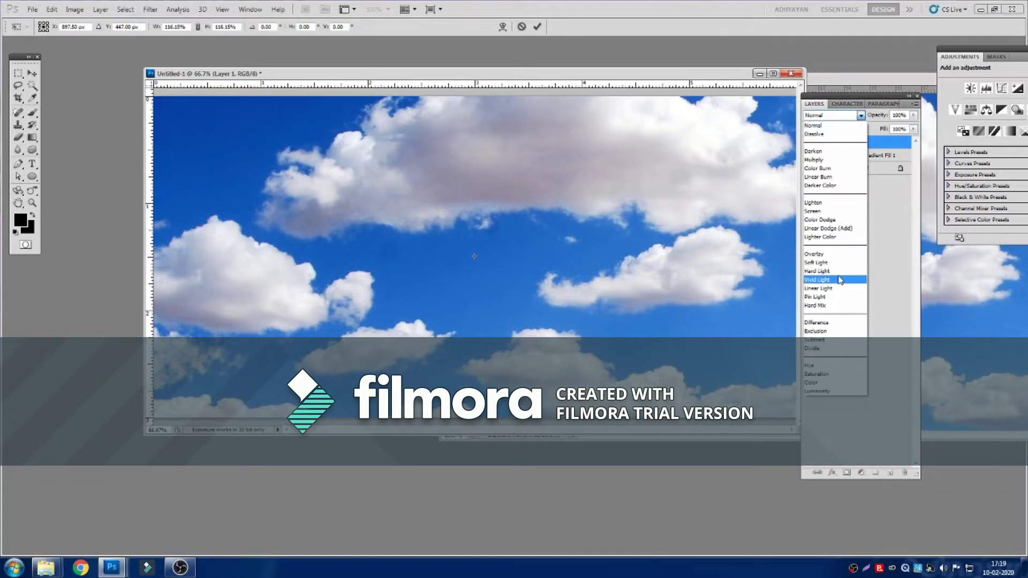
click(836, 254)
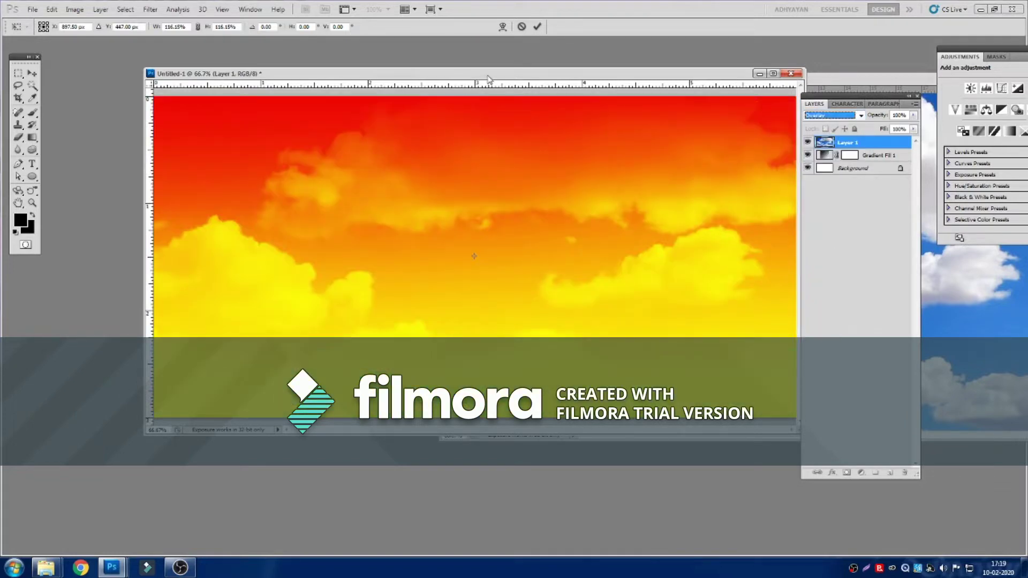
drag(489, 79, 440, 84)
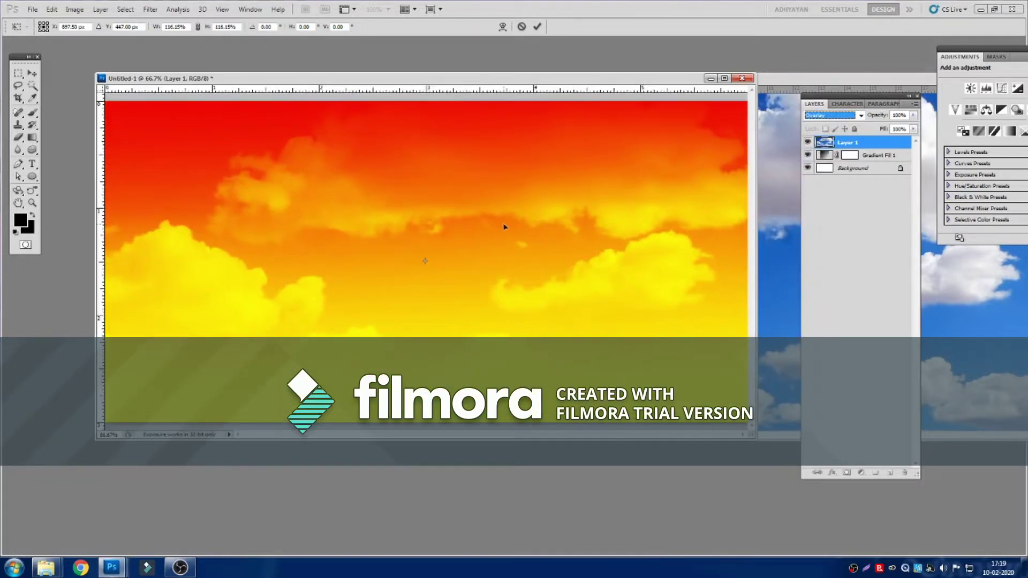
key(Return)
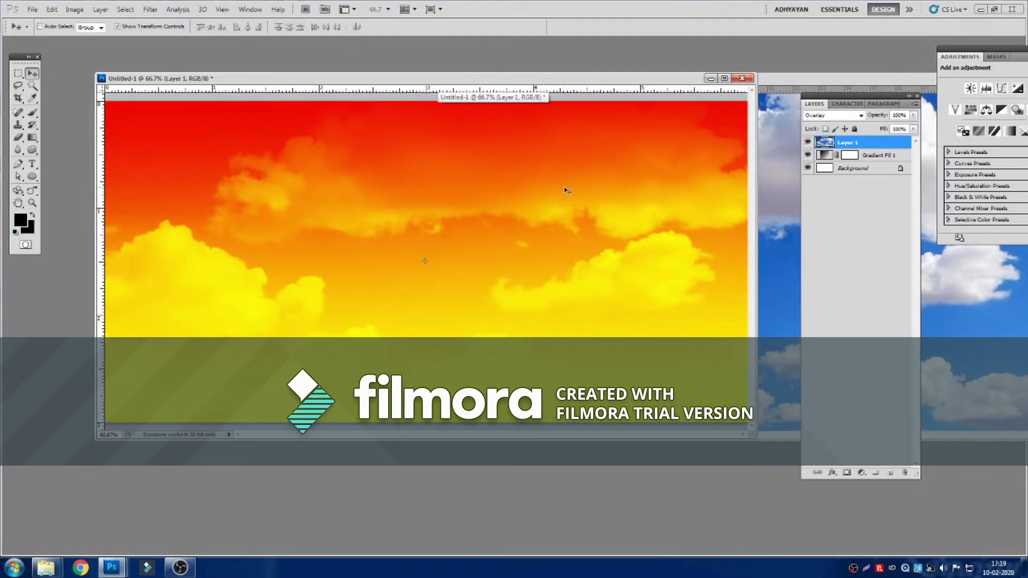
mouse_move(569, 201)
mouse_down()
mouse_move(524, 187)
mouse_move(539, 172)
mouse_up()
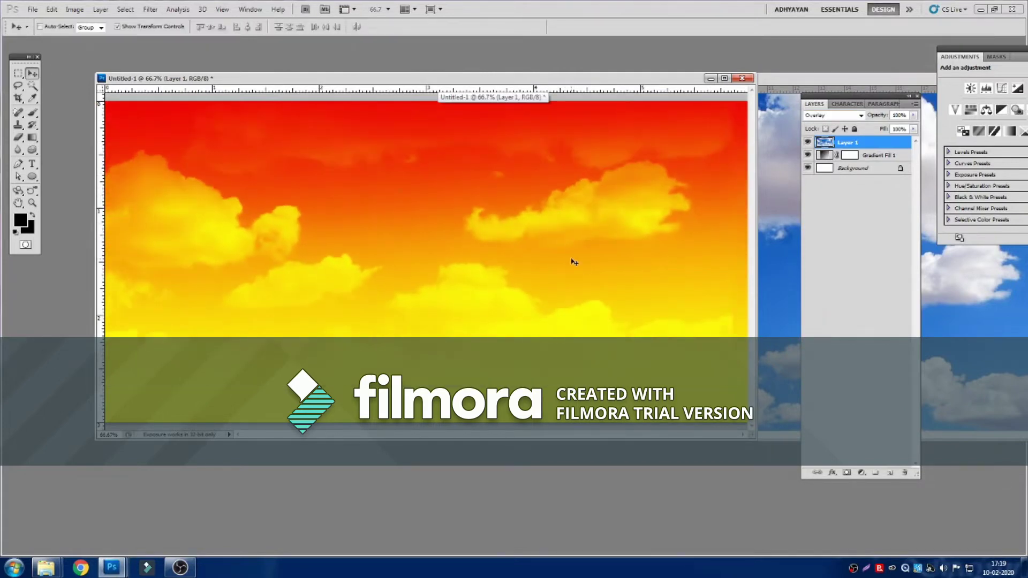
mouse_move(571, 259)
mouse_down()
mouse_move(609, 314)
mouse_move(594, 271)
mouse_up()
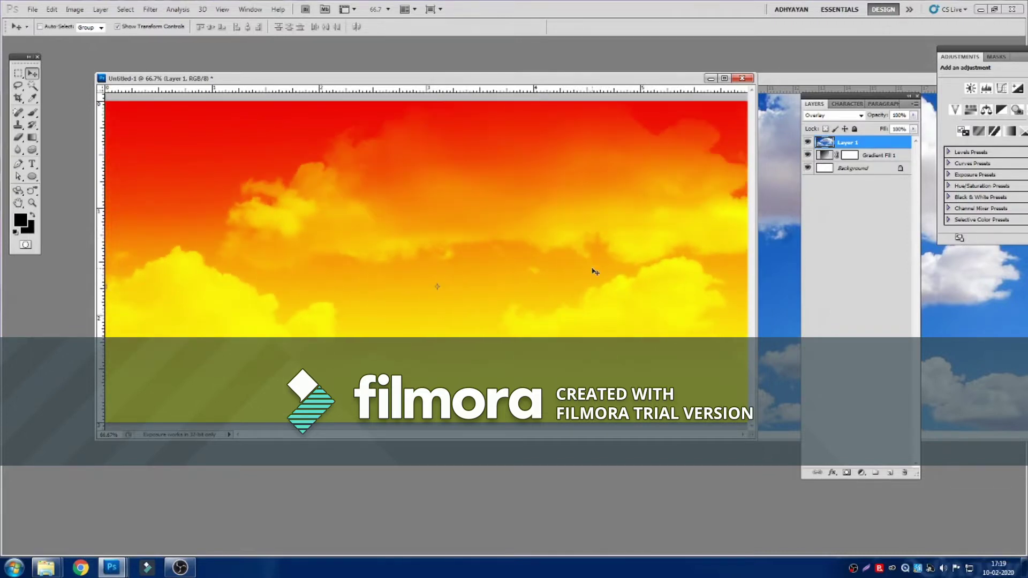
Add a new empty Layer 2 above the clouds layer.
right_click(871, 144)
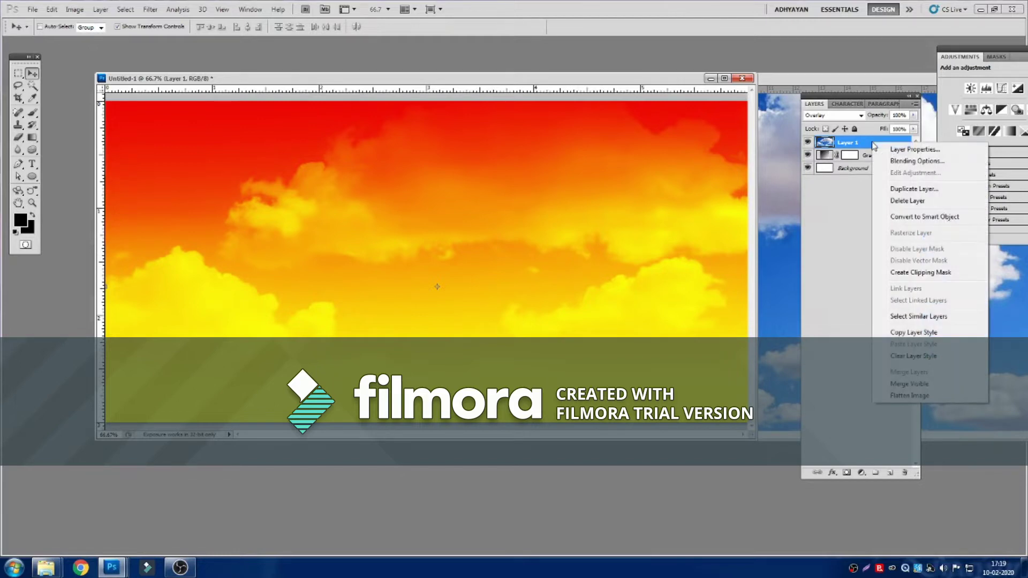
click(791, 266)
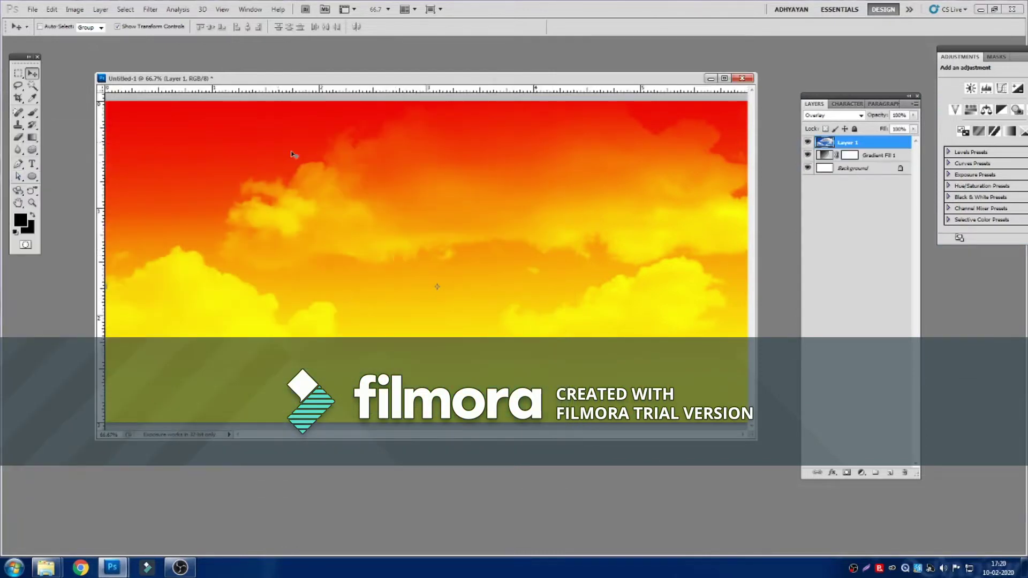
click(890, 474)
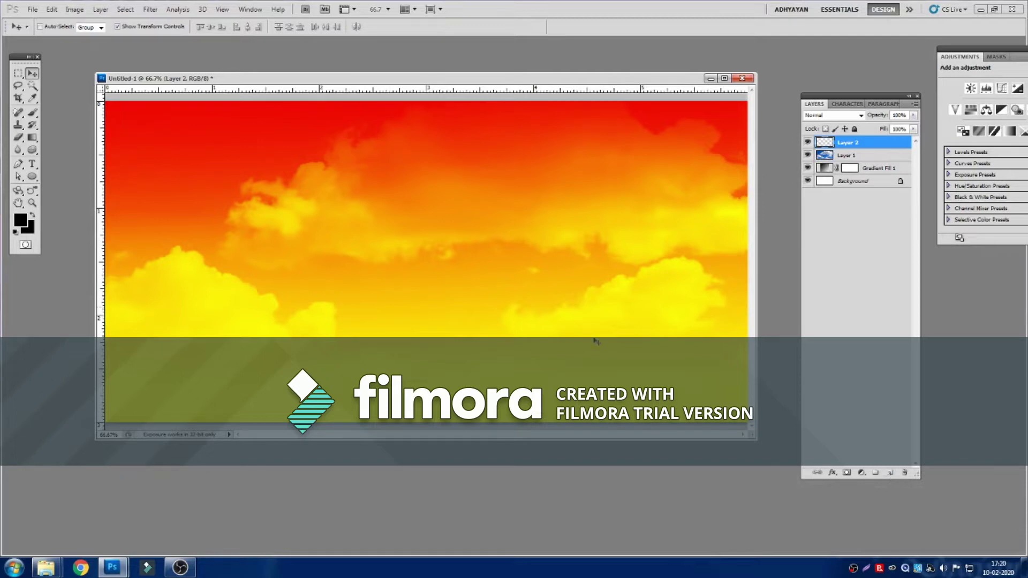
Lasso a hill outline along the canvas bottom, fill it dark, and deselect.
click(19, 98)
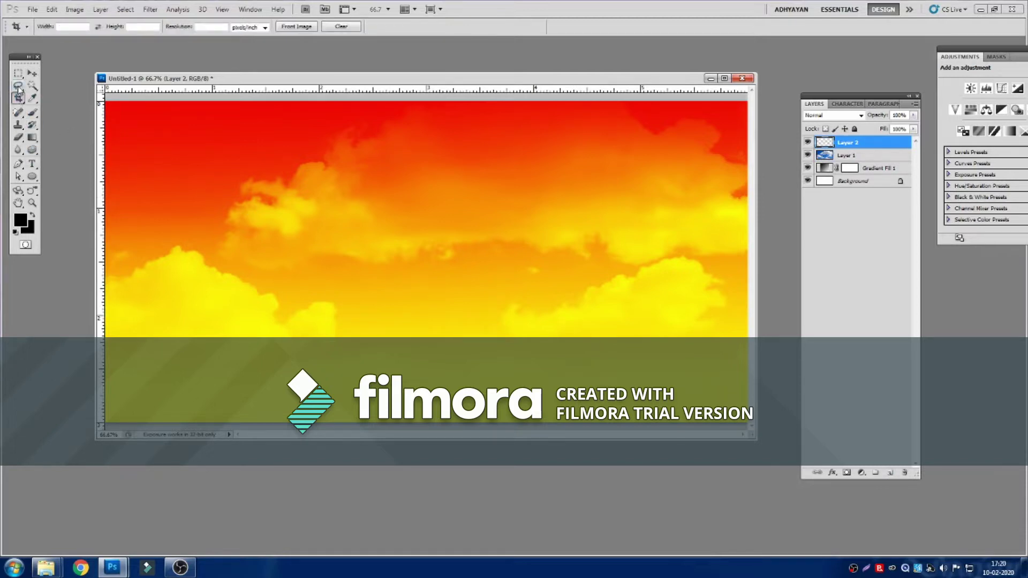
click(19, 88)
click(79, 91)
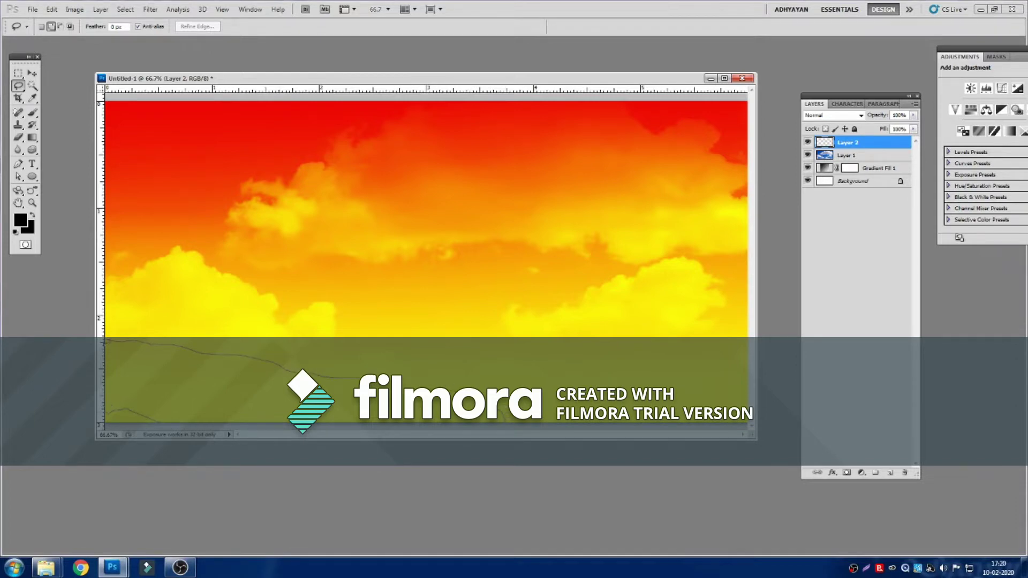
mouse_move(105, 399)
mouse_down()
mouse_move(201, 422)
mouse_move(289, 422)
mouse_up()
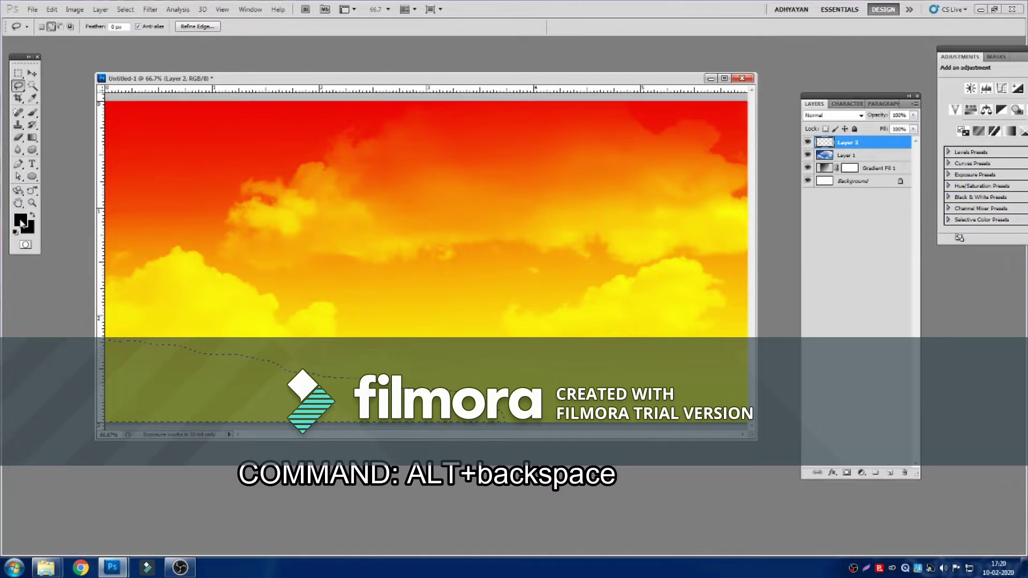
key(alt+BackSpace)
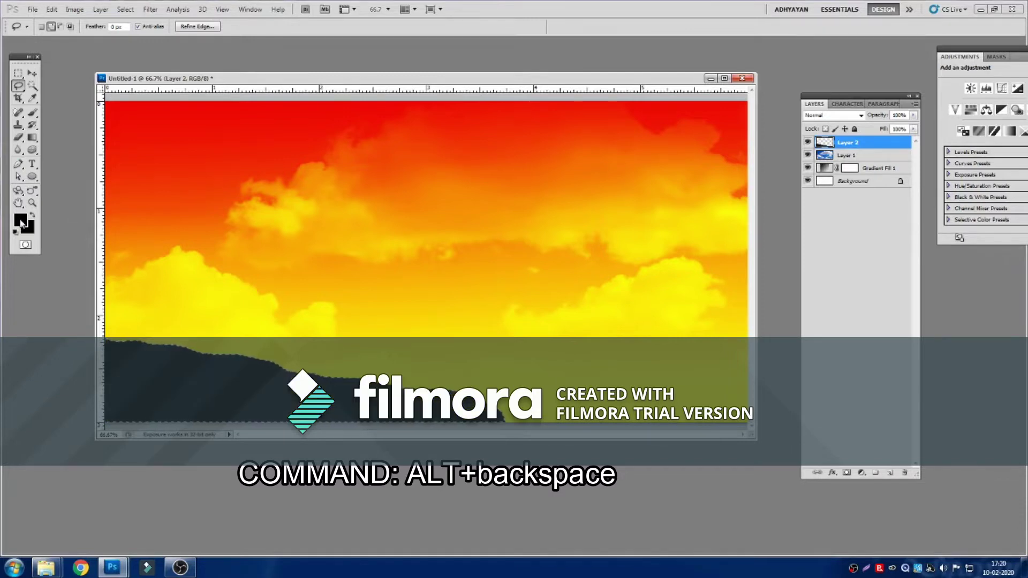
key(Return)
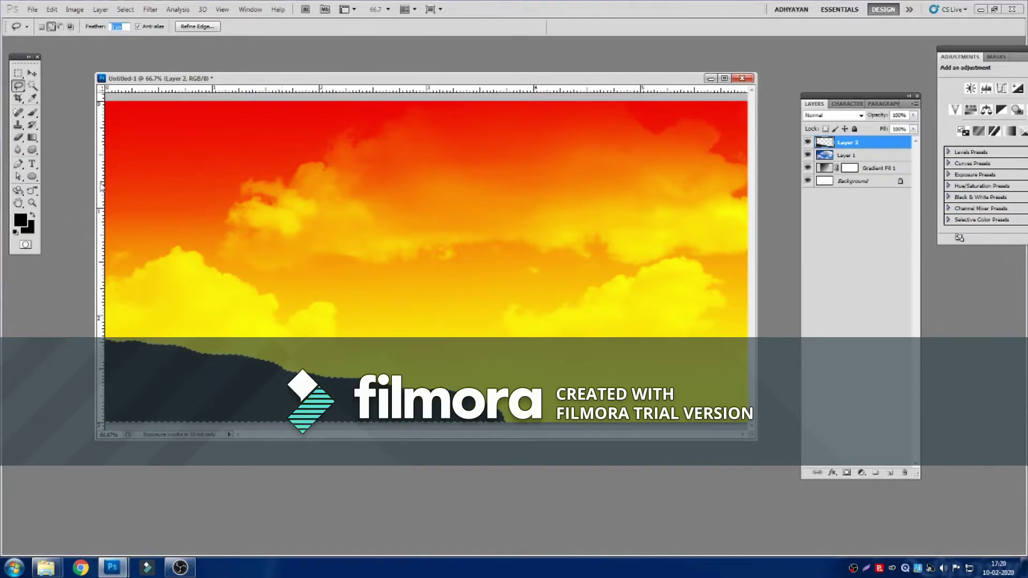
key(ctrl+d)
Choose a tall grass brush tip and shrink it to 250 px.
click(32, 112)
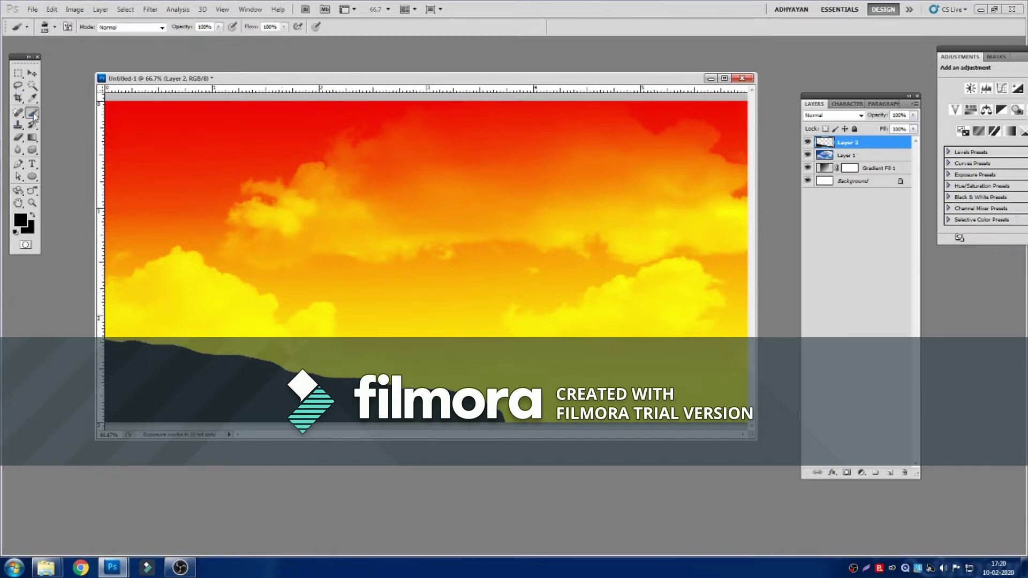
right_click(232, 196)
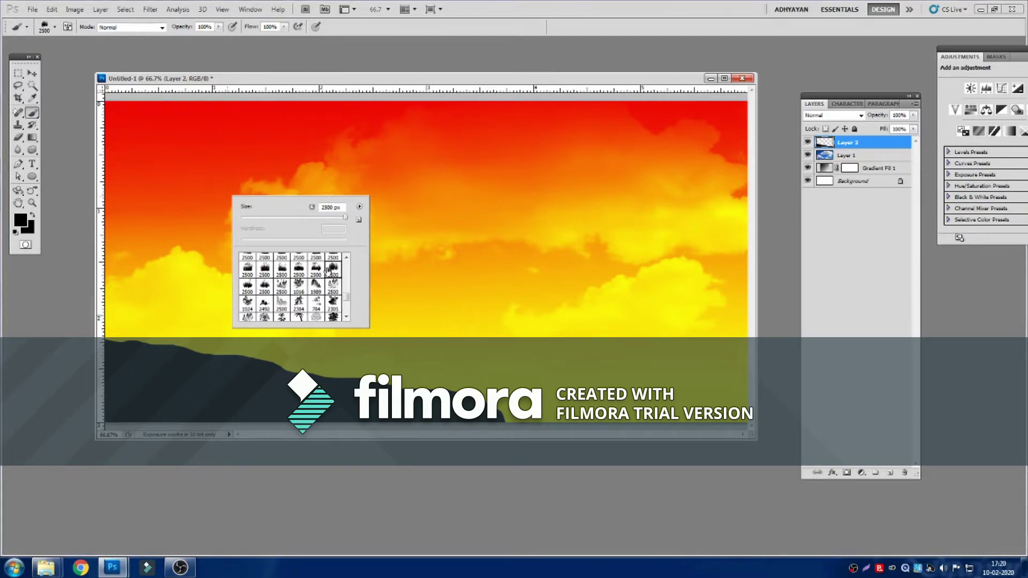
double_click(332, 270)
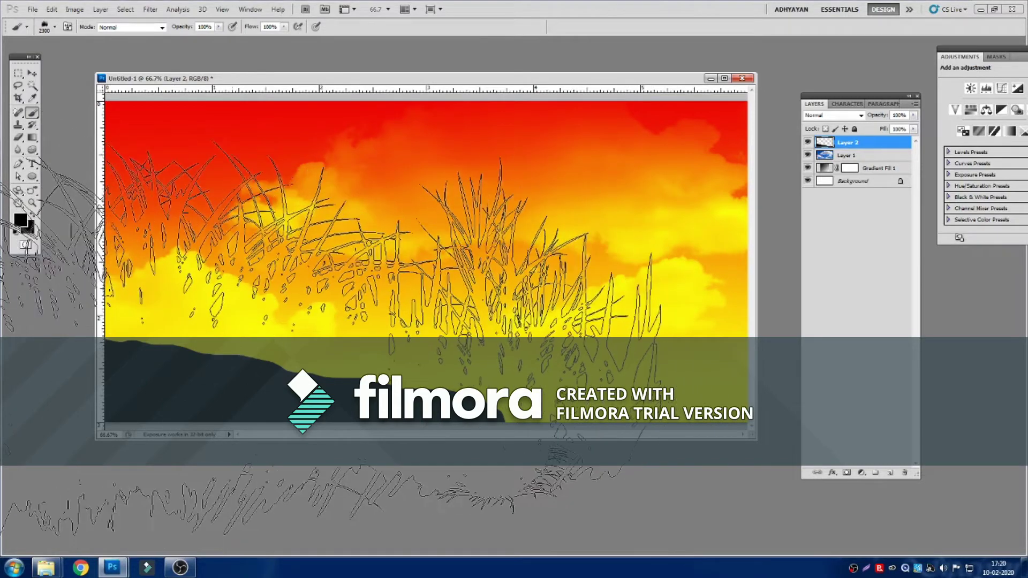
key(bracketleft)
key(bracketleft)
key(bracketleft)
key(bracketleft)
key(bracketleft)
key(bracketleft)
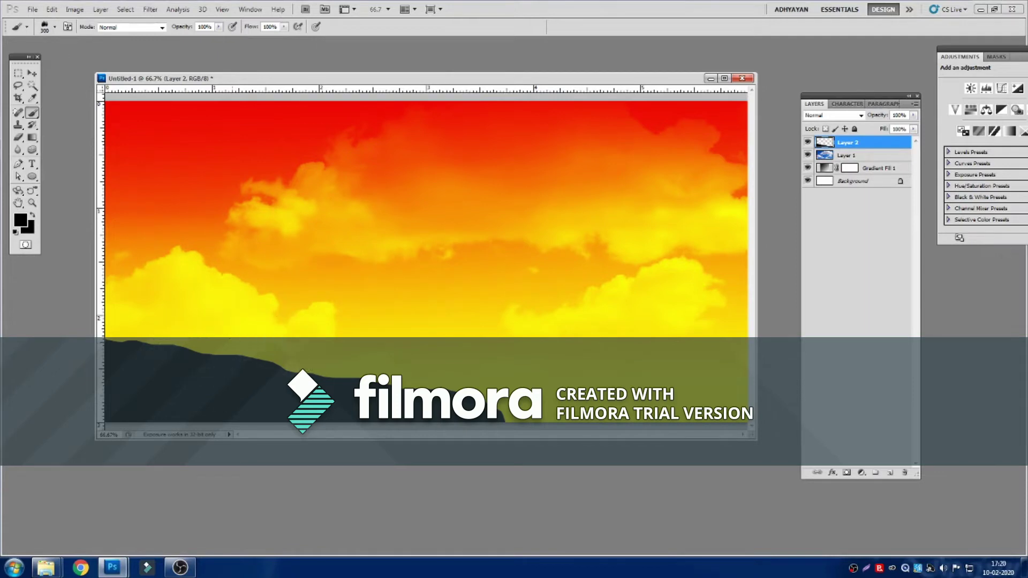
key(bracketleft)
key(bracketleft)
key(bracketleft)
key(bracketleft)
key(bracketleft)
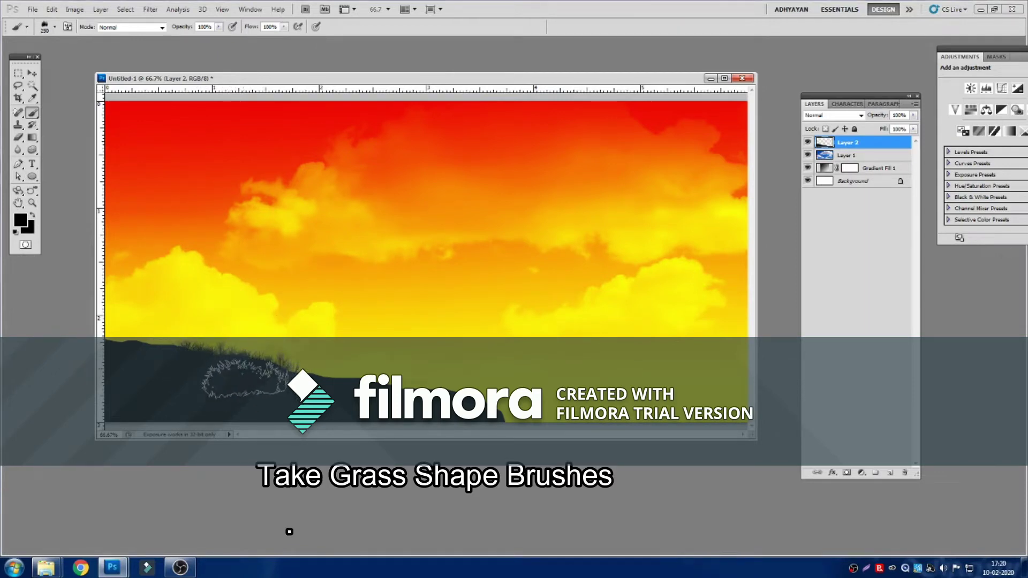
Switch to another grass tip at 200 px and paint grass along the hill's middle and left edge.
right_click(250, 376)
click(289, 531)
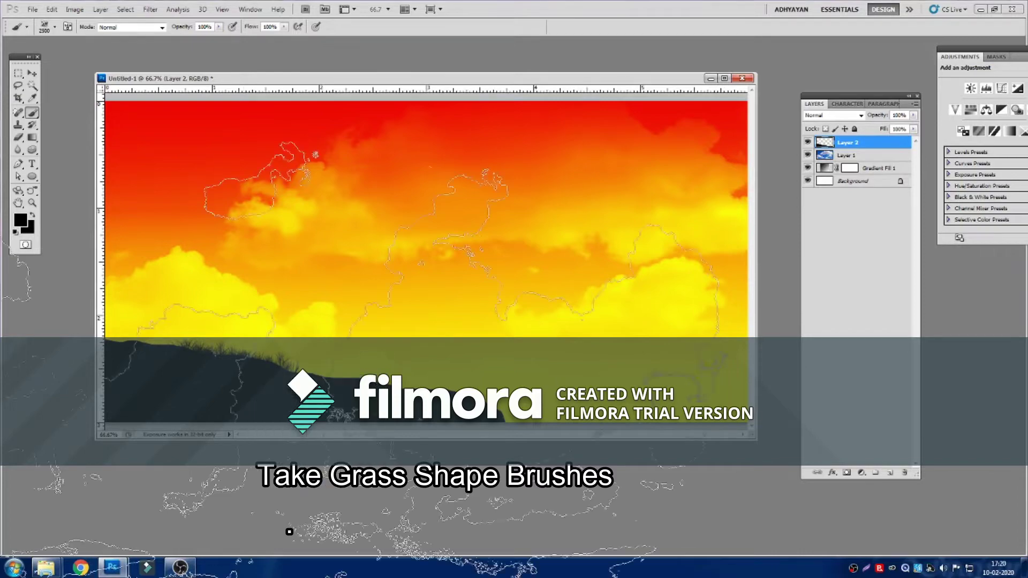
right_click(312, 343)
double_click(343, 412)
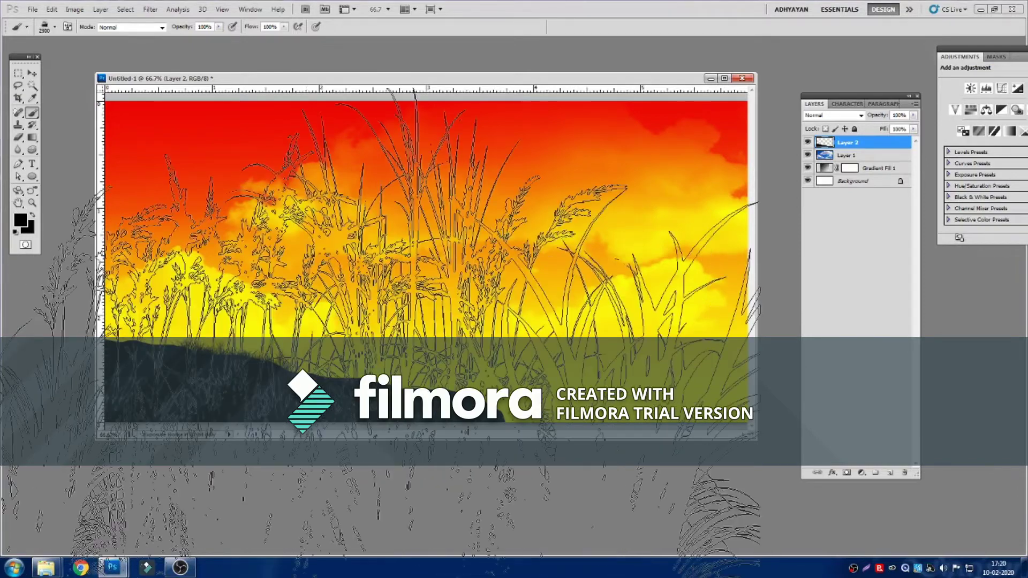
key(bracketleft)
key(bracketleft)
key(bracketleft)
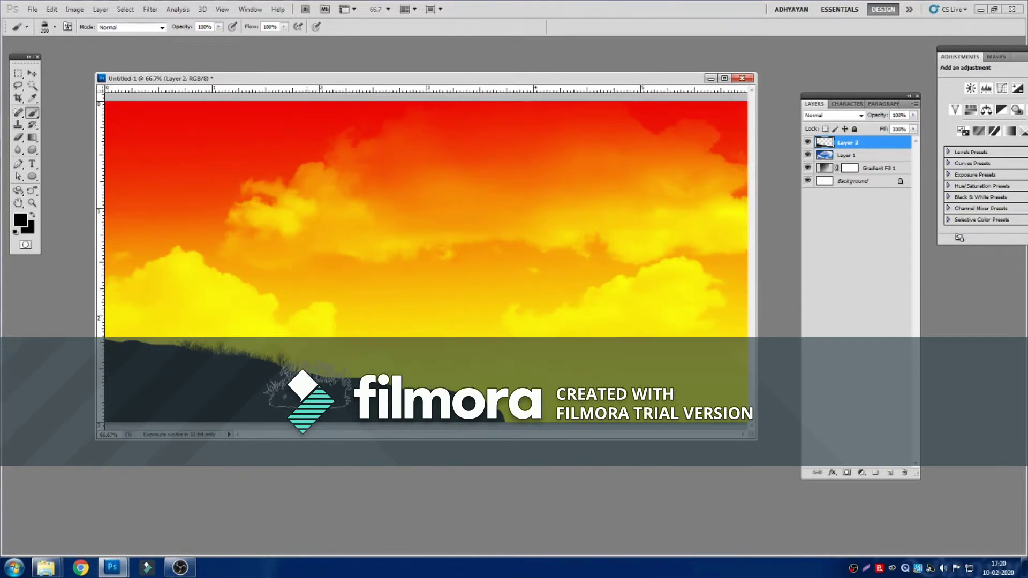
drag(300, 388, 346, 385)
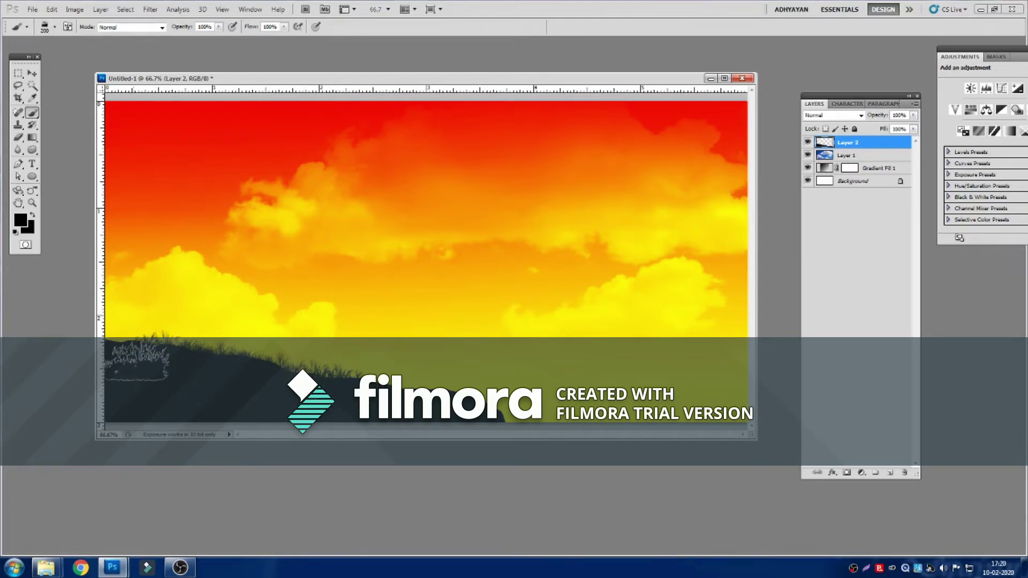
drag(142, 356, 120, 360)
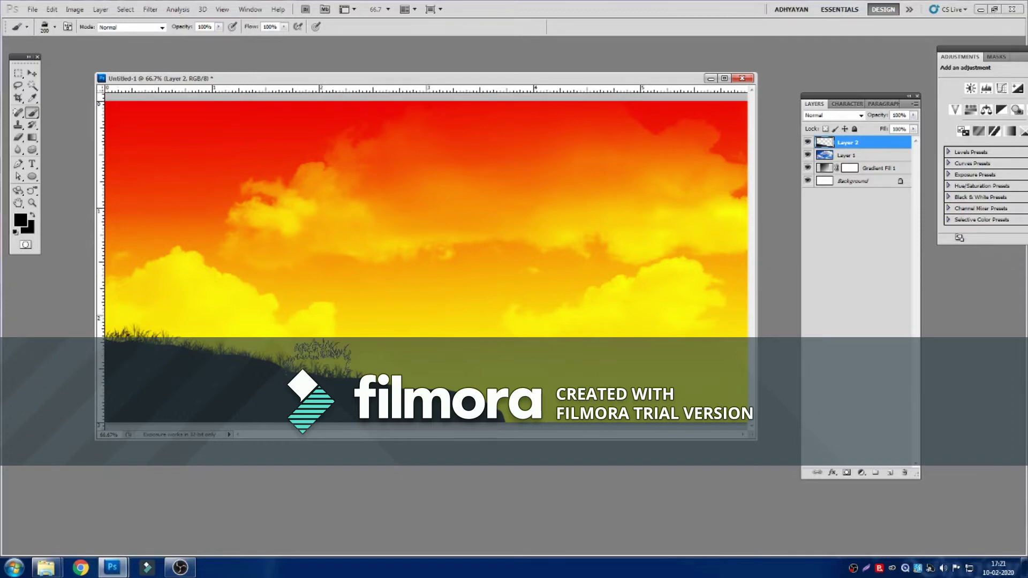
Pick a different grass brush tip and stamp more grass blades along the hill.
right_click(377, 344)
scroll(411, 382, up, 3)
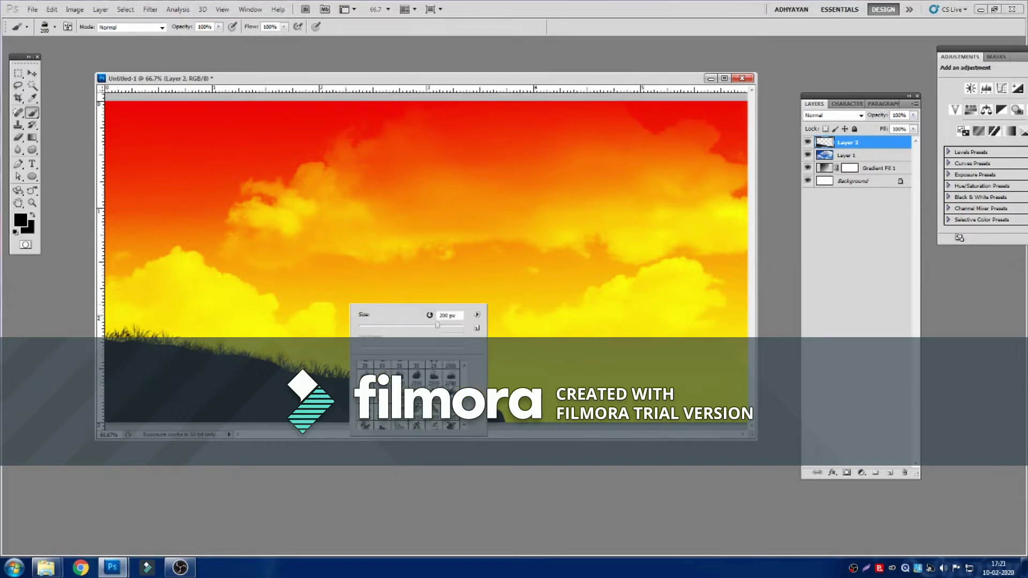
double_click(434, 378)
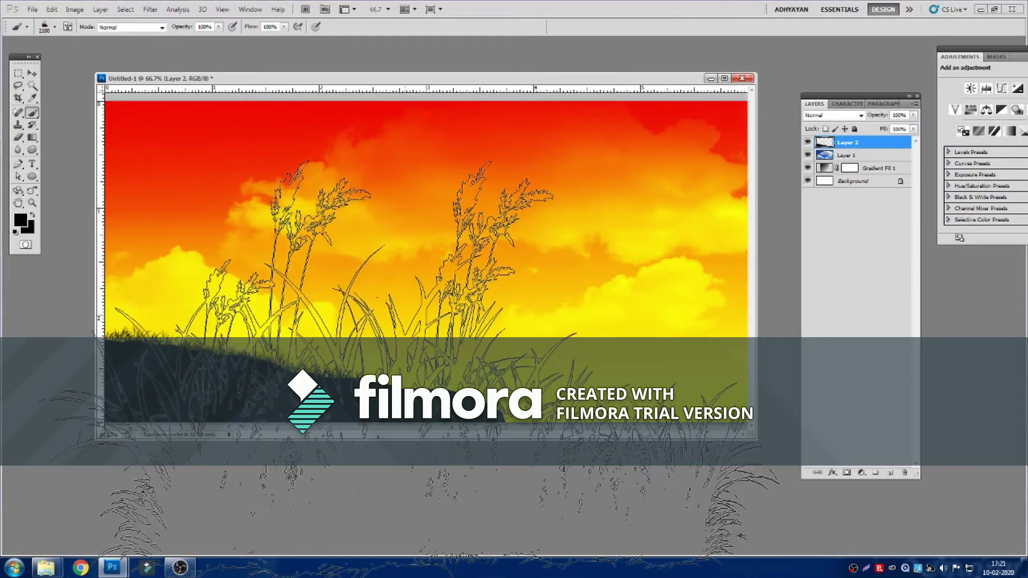
click(385, 369)
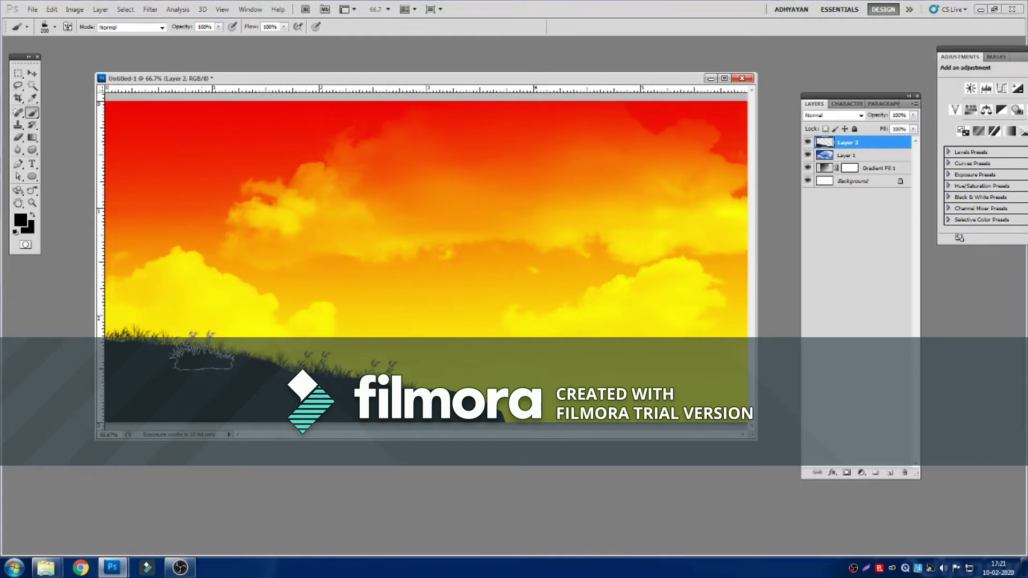
click(185, 356)
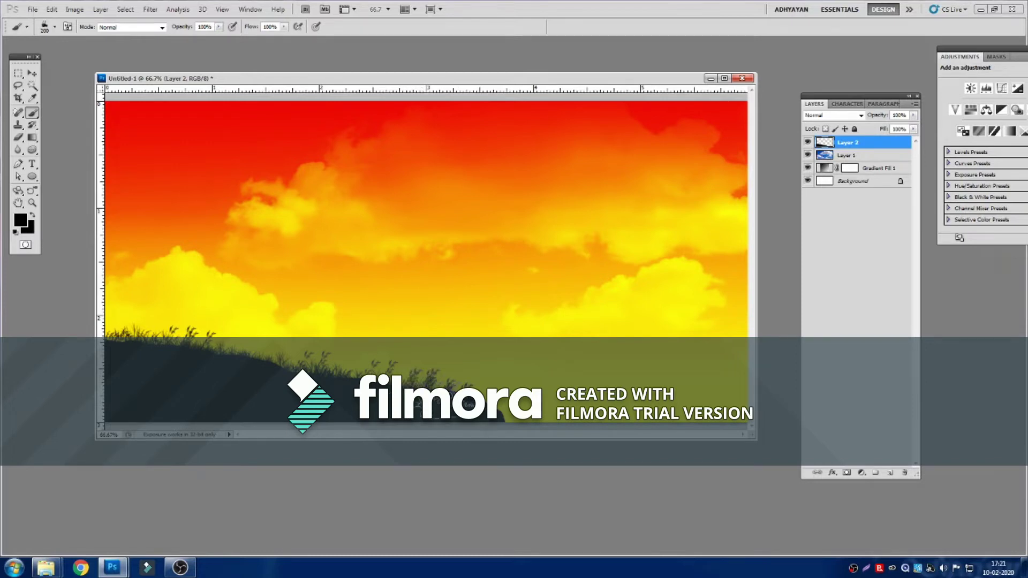
Use a small grass brush tip to add dark marks near the hill's bottom.
right_click(465, 349)
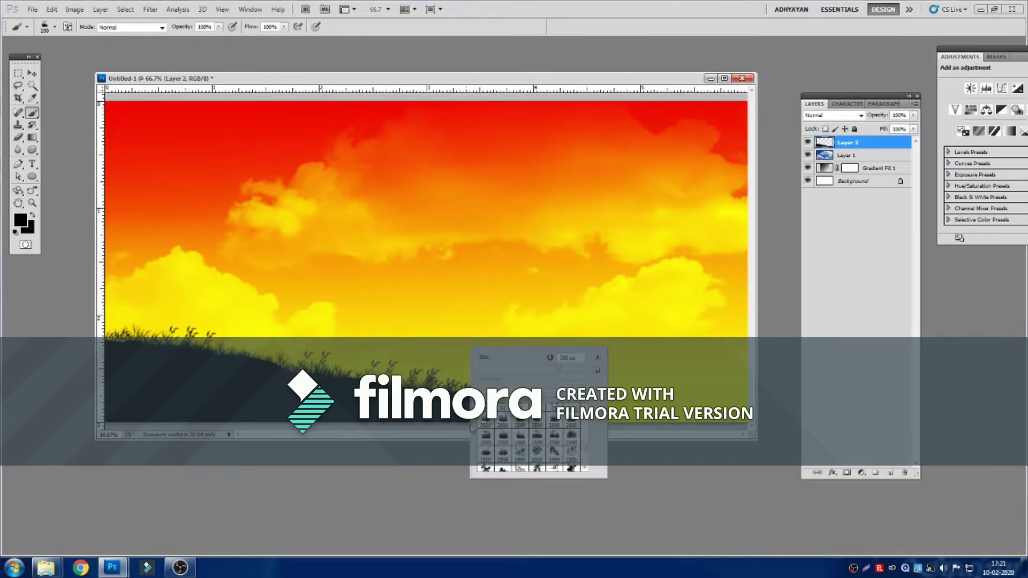
double_click(484, 438)
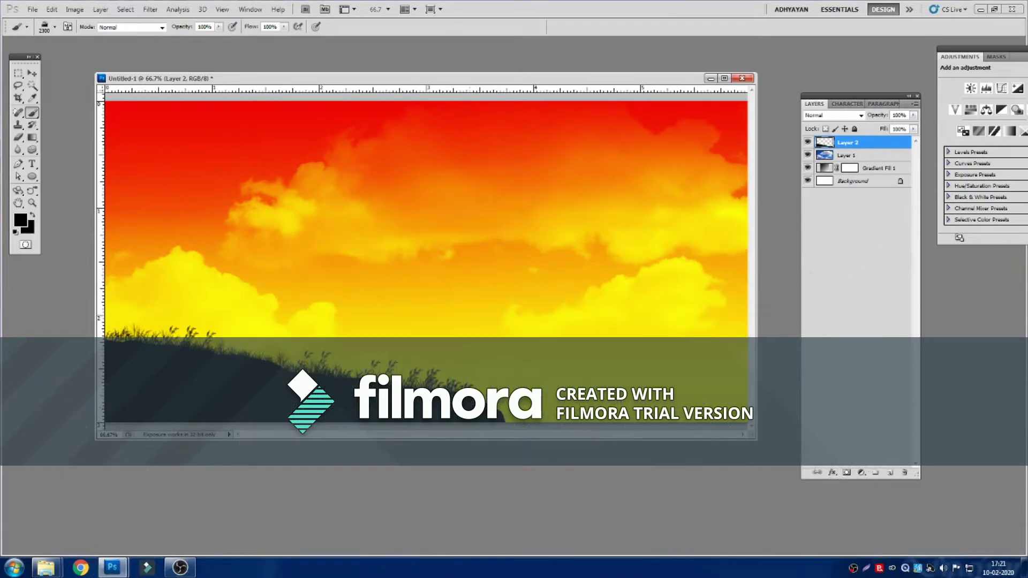
key(bracketleft)
key(bracketleft)
key(bracketleft)
drag(508, 418, 499, 408)
drag(420, 384, 411, 381)
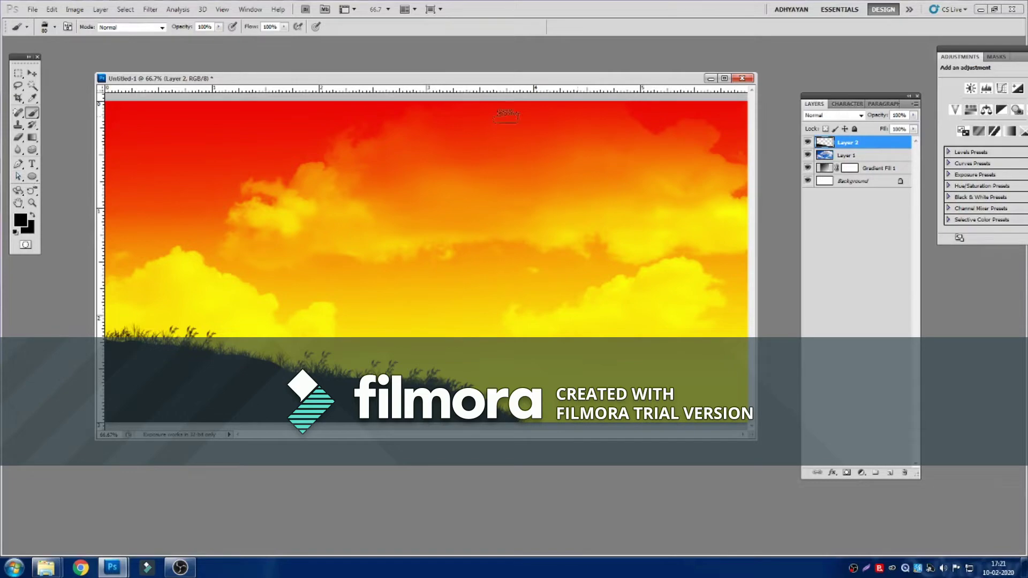
Open the howling wolf PNG in a floating window and Magic Wand-select the black wolf.
double_click(598, 512)
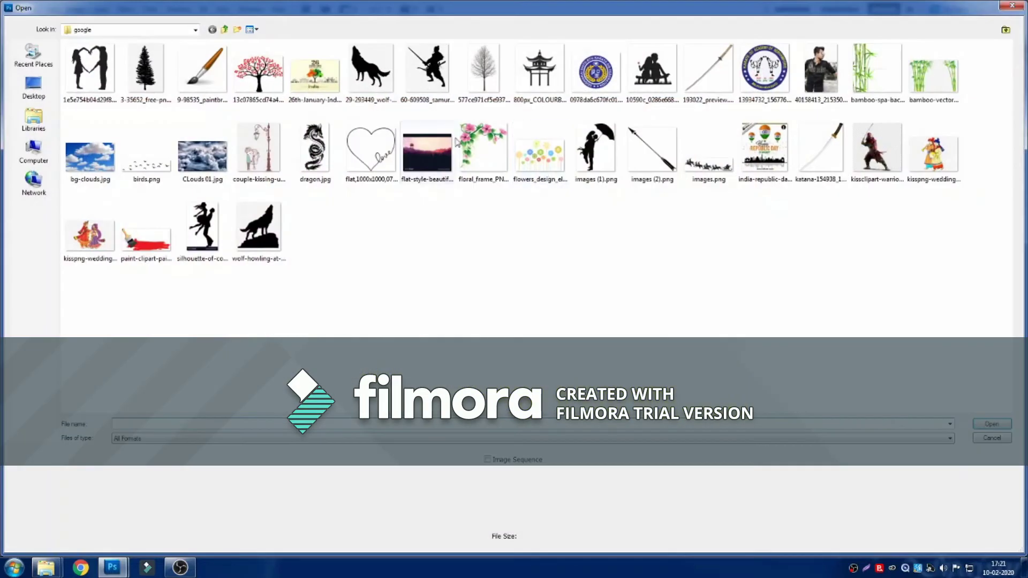
double_click(381, 69)
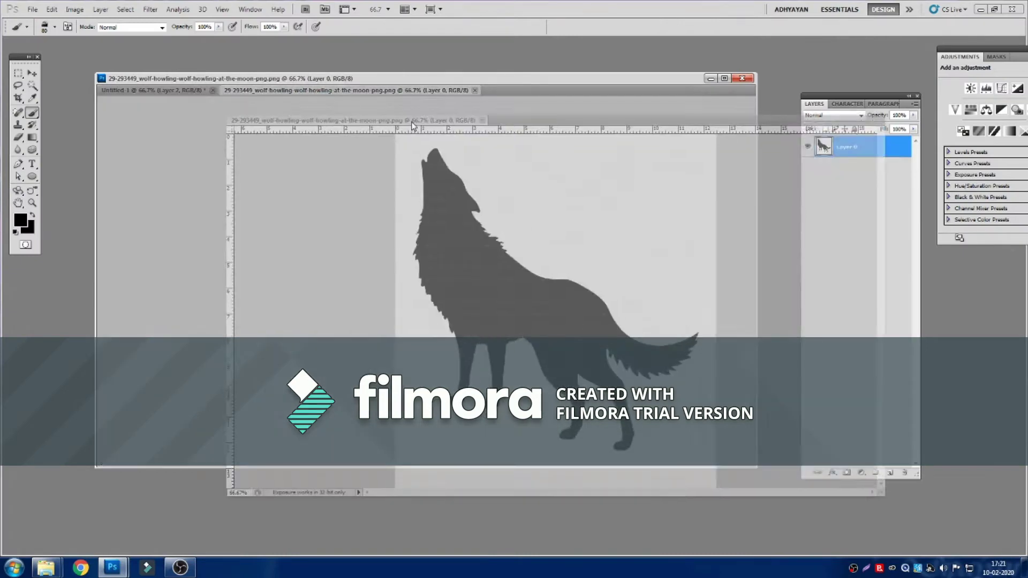
drag(405, 91, 410, 110)
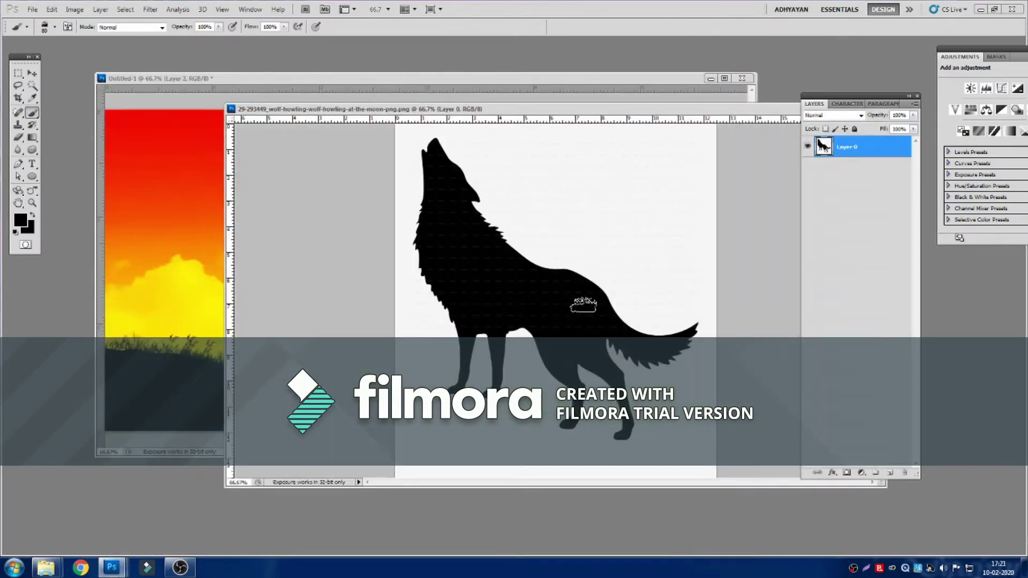
right_click(523, 227)
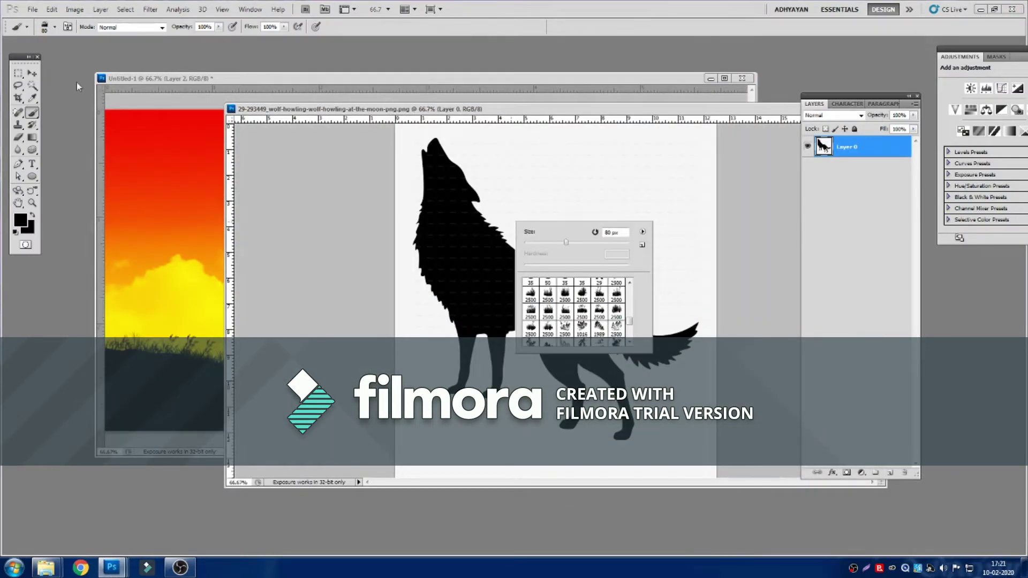
click(32, 86)
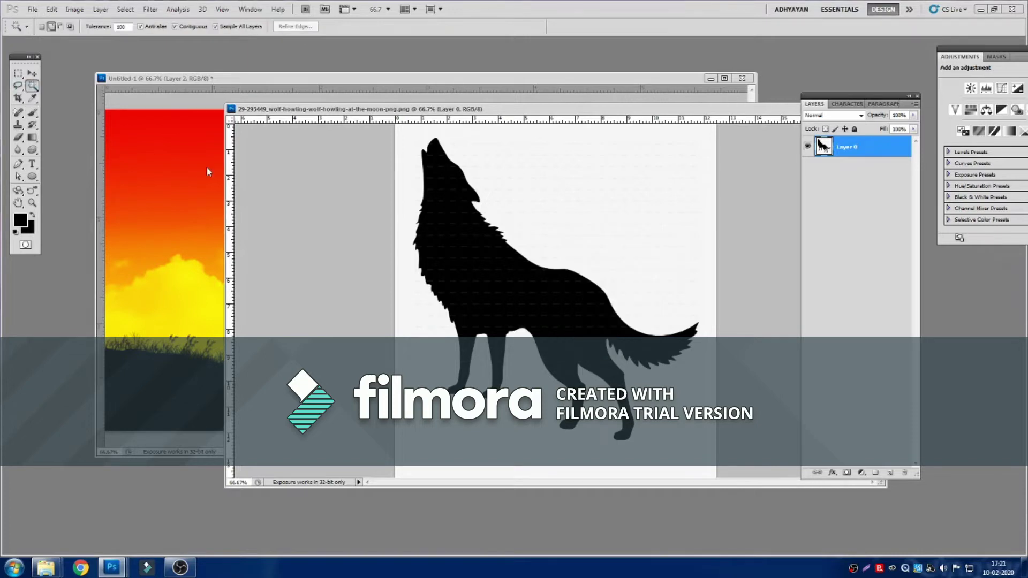
click(461, 247)
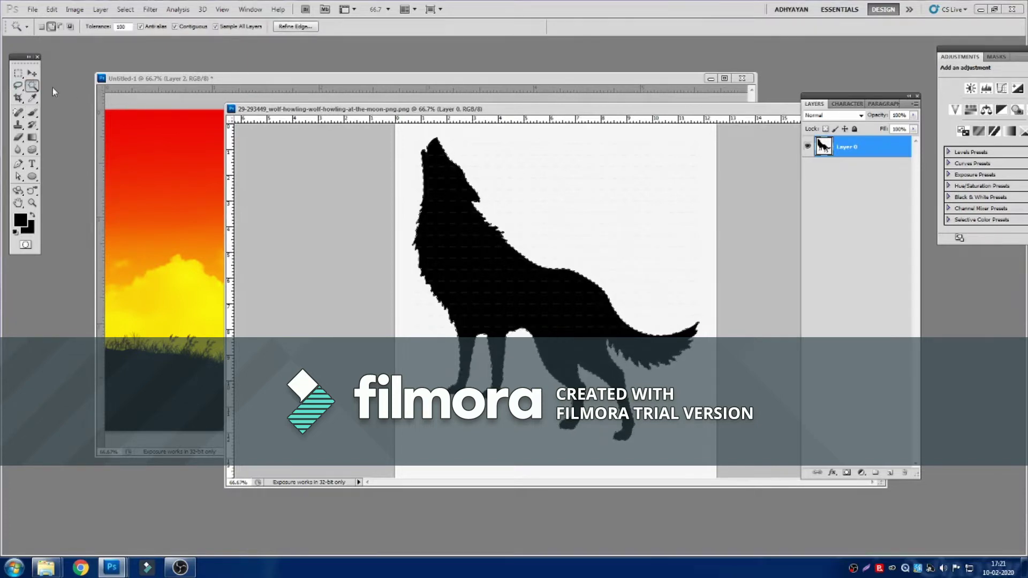
click(32, 73)
Drag the wolf into the sunset picture as Layer 3, positioned over the scene.
drag(419, 295, 146, 239)
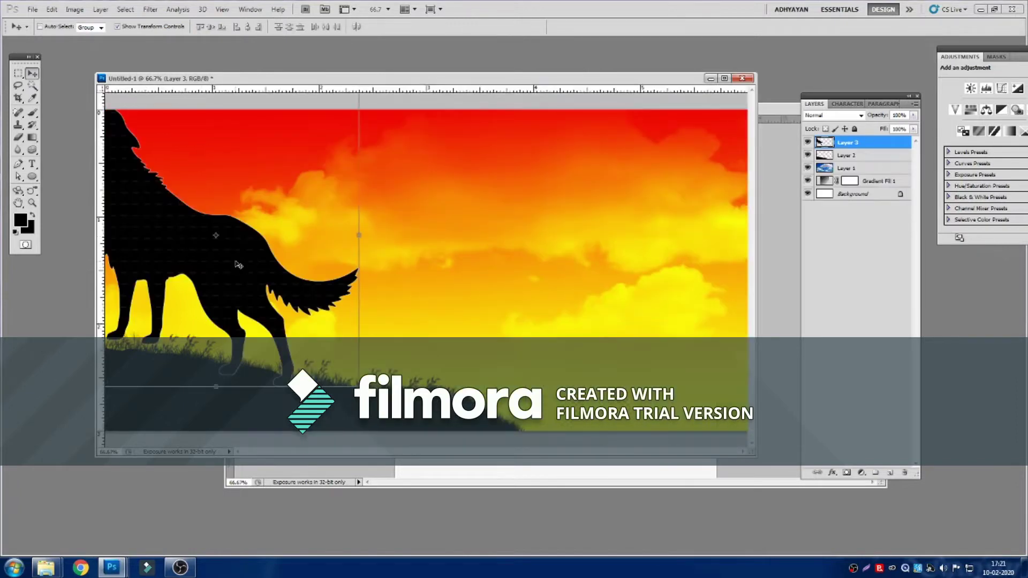
drag(235, 264, 427, 301)
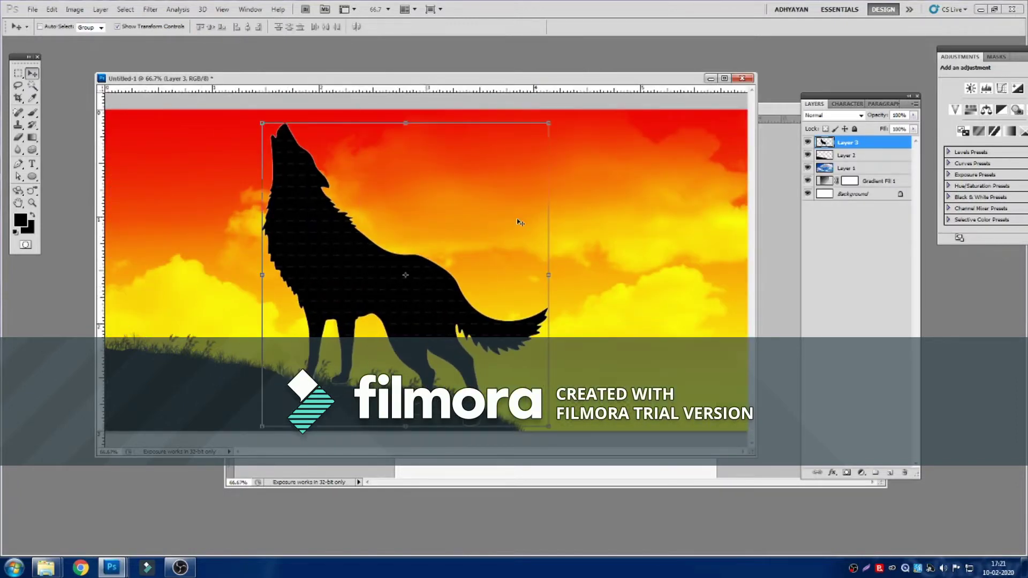
right_click(400, 256)
click(394, 260)
Scale the wolf to about 63%, flip it horizontally, and move it onto the hill.
key(ctrl+t)
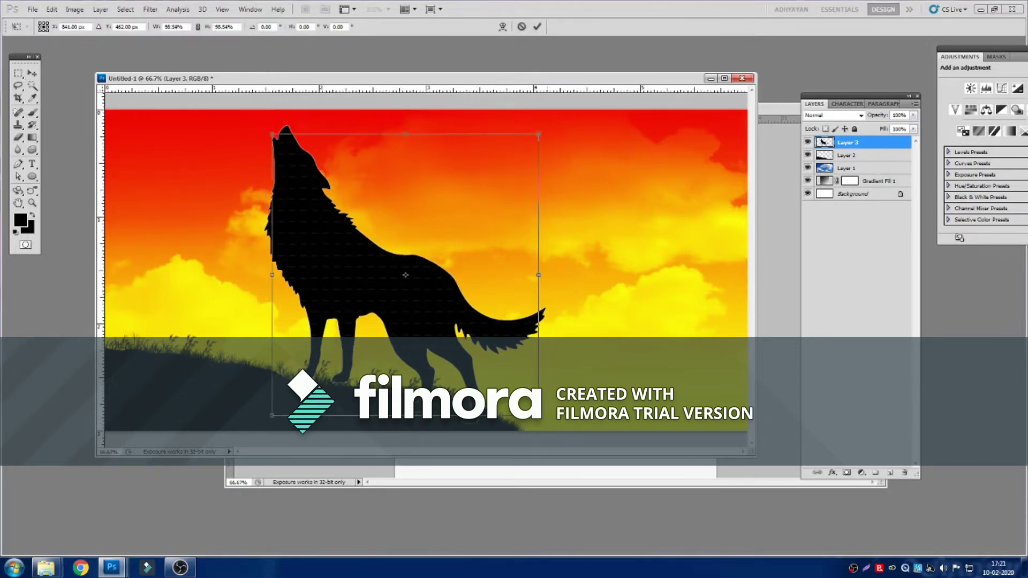
drag(548, 427, 496, 370)
right_click(451, 324)
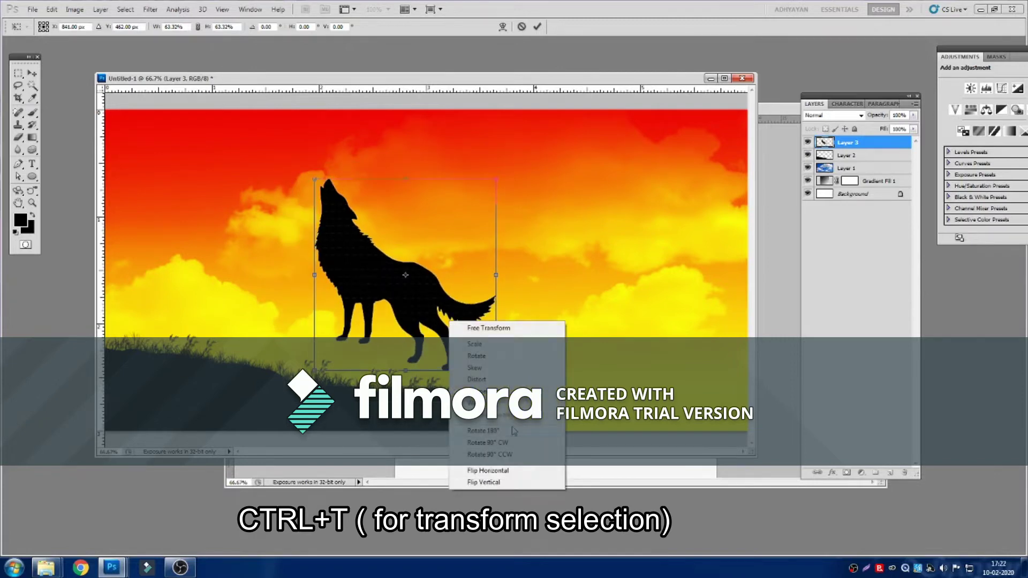
click(508, 471)
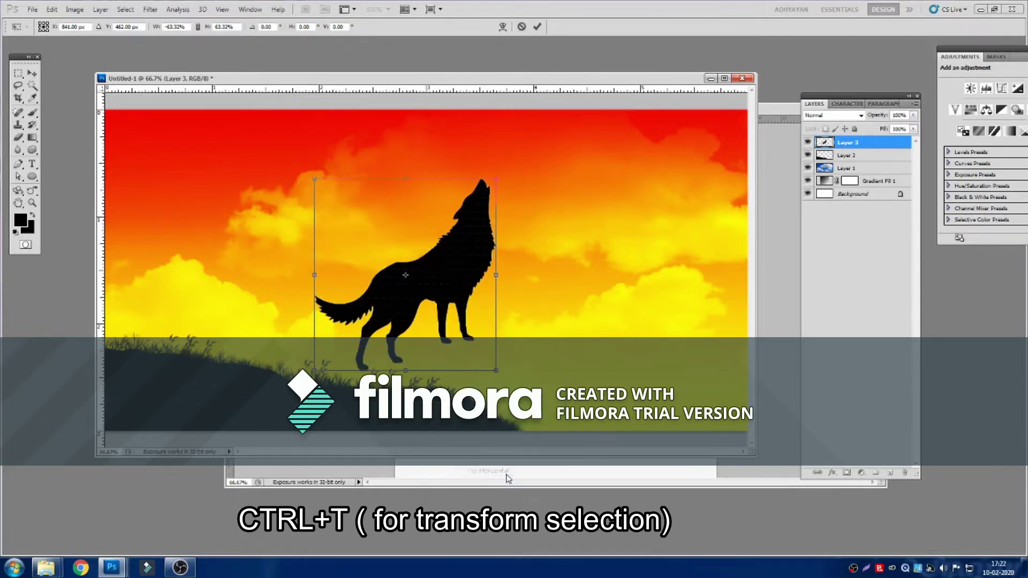
mouse_move(451, 362)
mouse_down()
mouse_move(483, 437)
mouse_move(492, 412)
mouse_up()
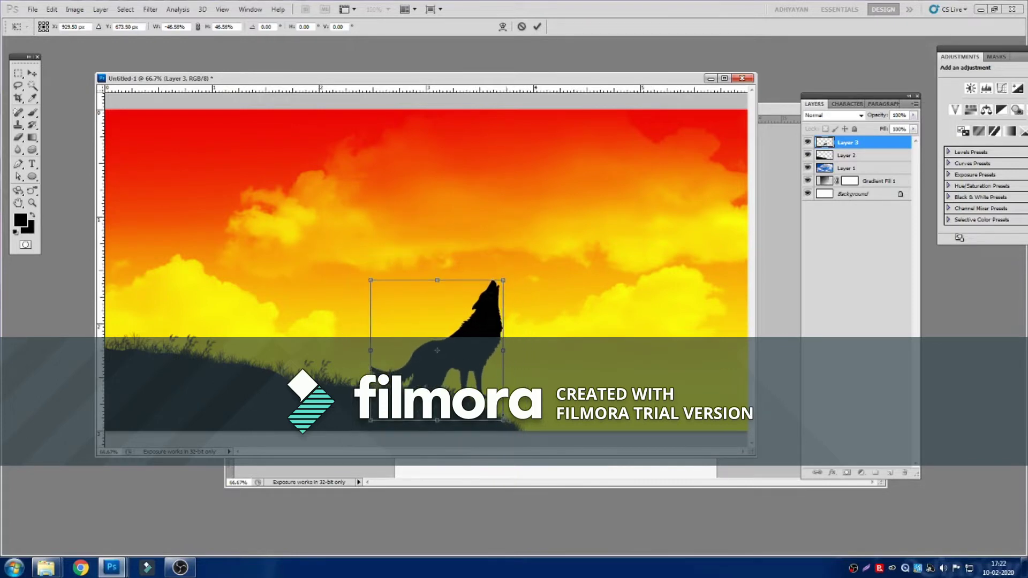
drag(478, 366, 483, 349)
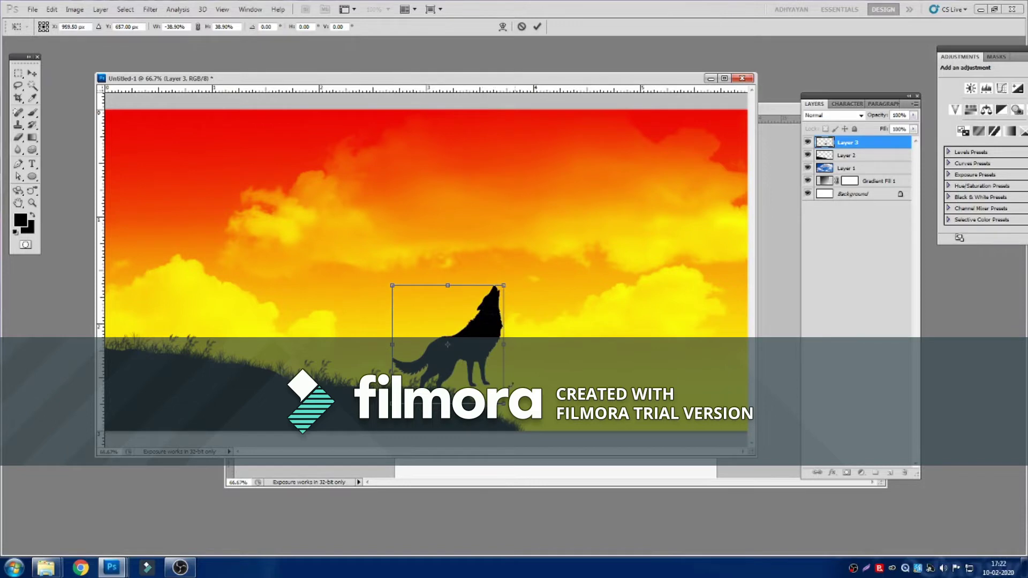
Rotate the wolf about 26° so it howls upward, then commit the transform.
right_click(488, 357)
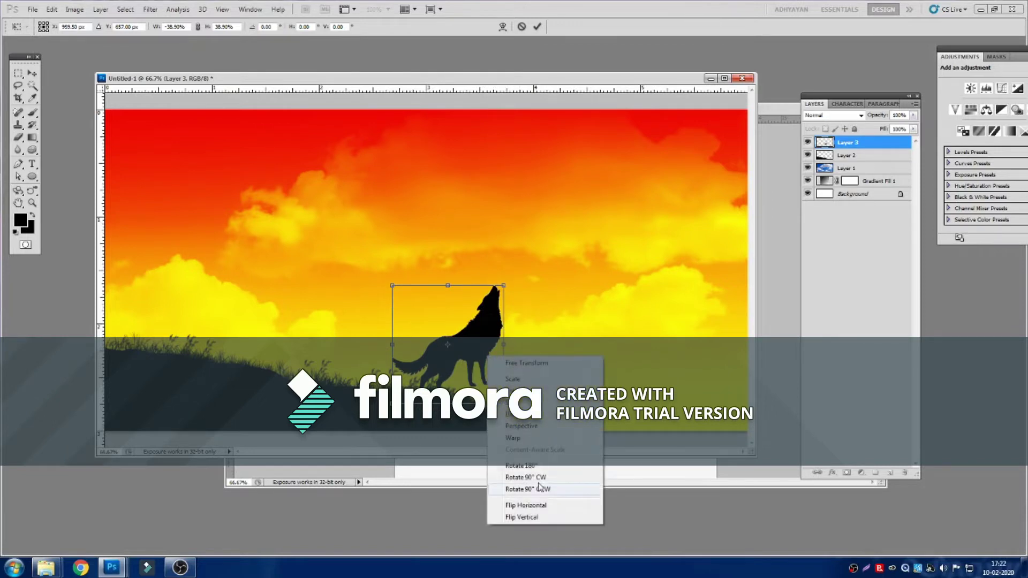
click(454, 374)
right_click(469, 358)
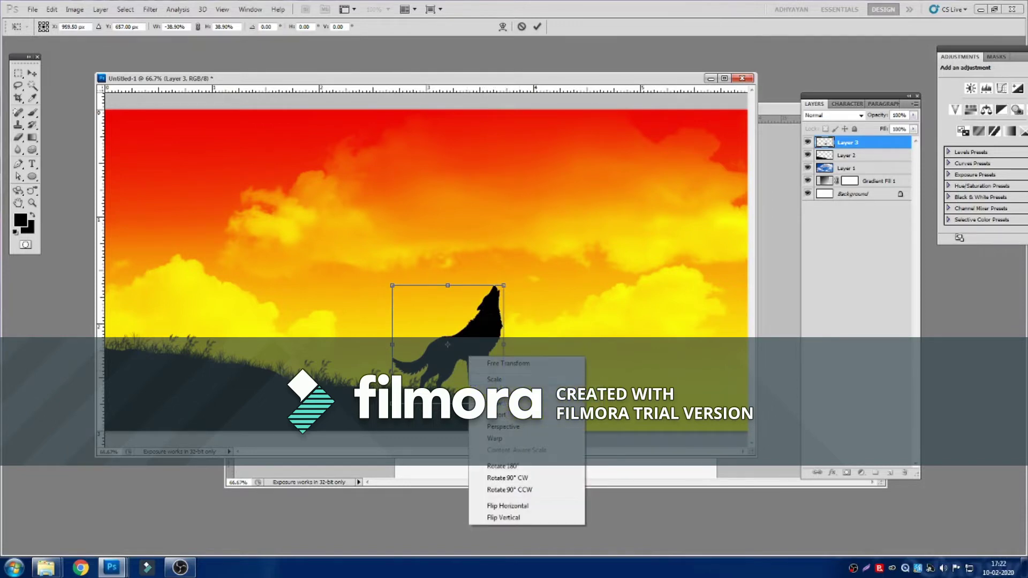
click(506, 318)
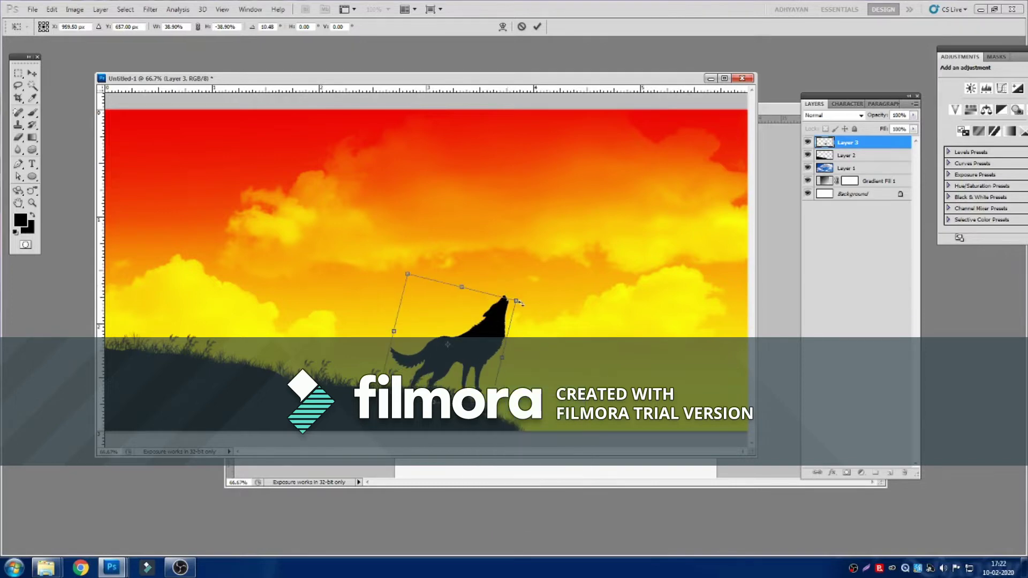
drag(506, 287, 527, 321)
drag(513, 363, 511, 364)
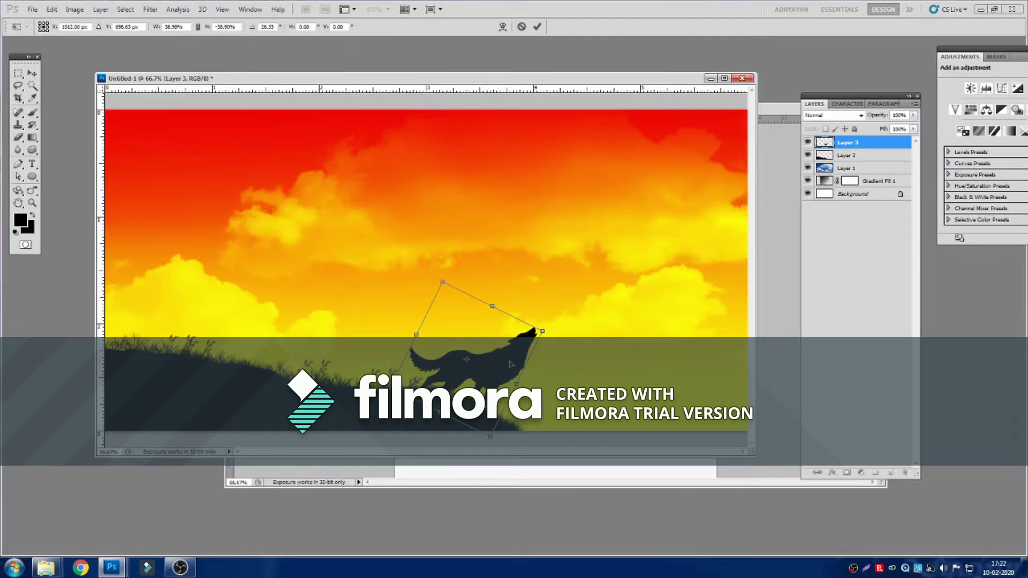
key(Return)
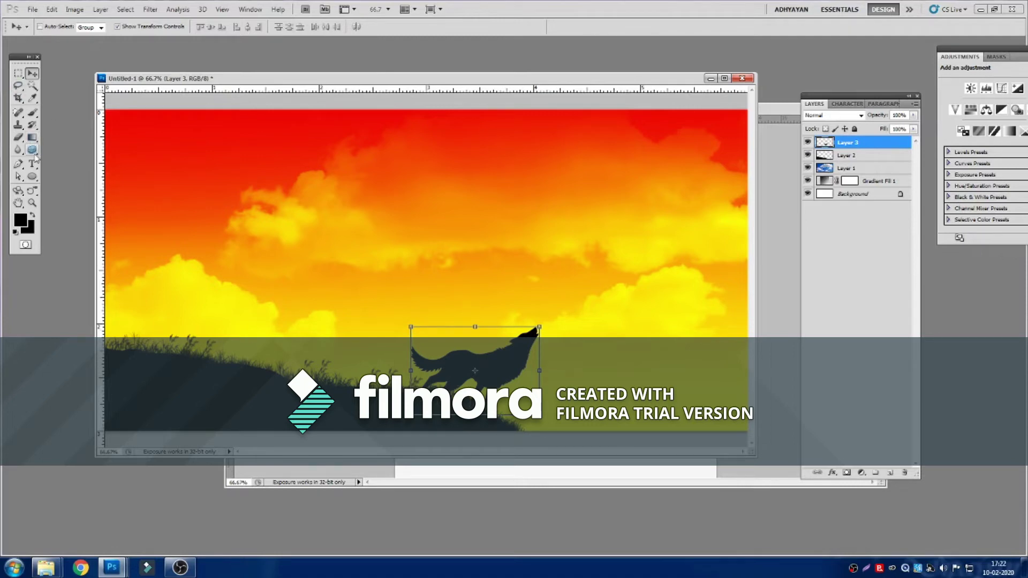
Select the Custom Shape tool with the pine tree shape.
click(32, 177)
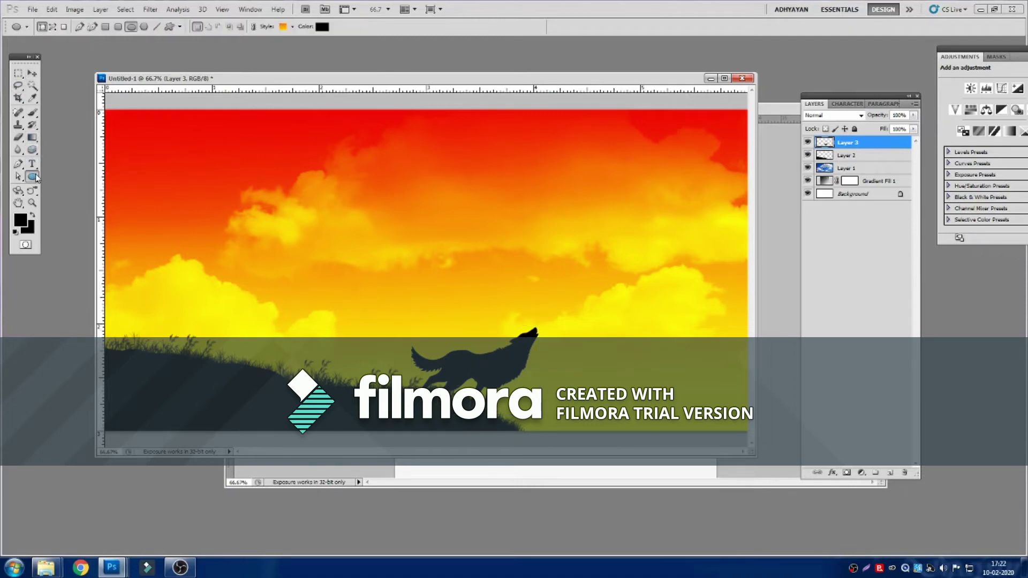
right_click(36, 175)
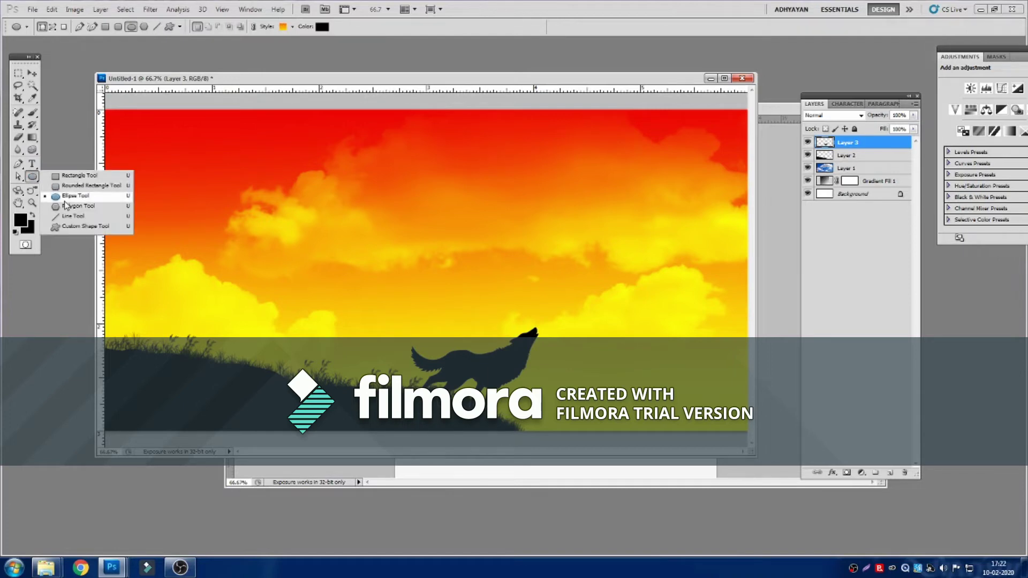
click(76, 224)
click(223, 26)
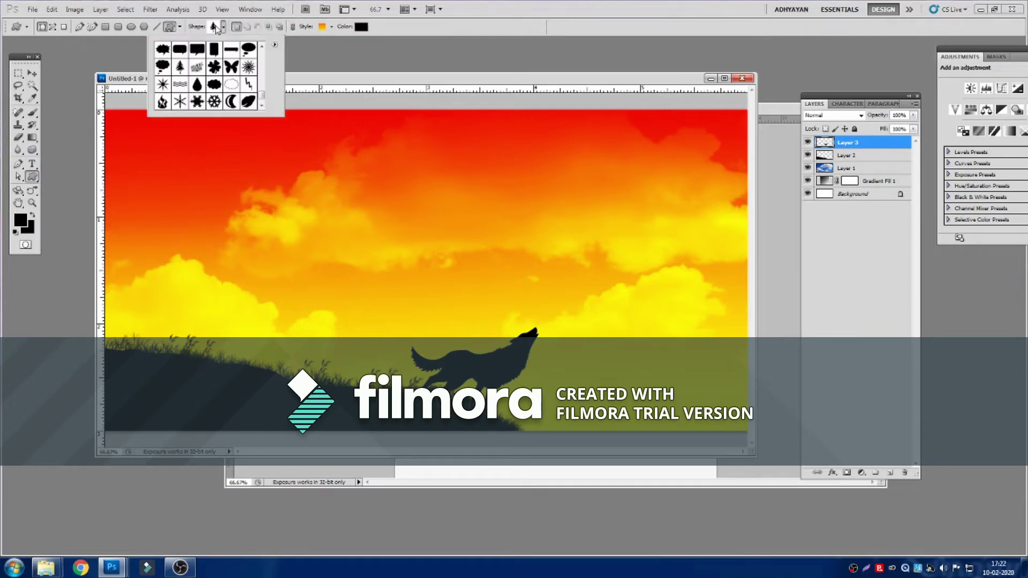
double_click(177, 68)
Draw a pine tree shape at the lower left of the hill.
mouse_move(134, 198)
mouse_down()
mouse_move(250, 386)
mouse_move(207, 360)
mouse_up()
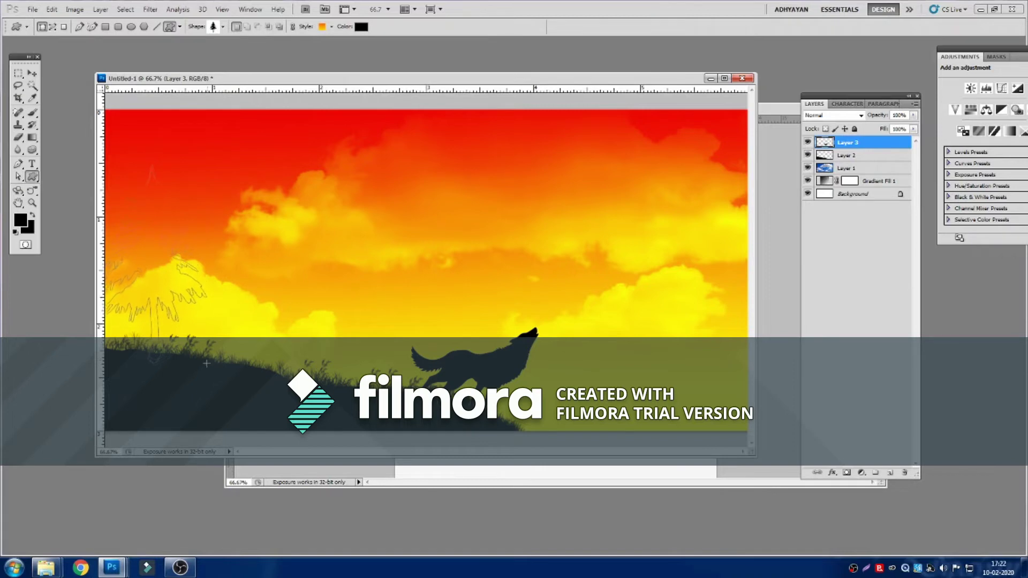
drag(207, 361, 213, 345)
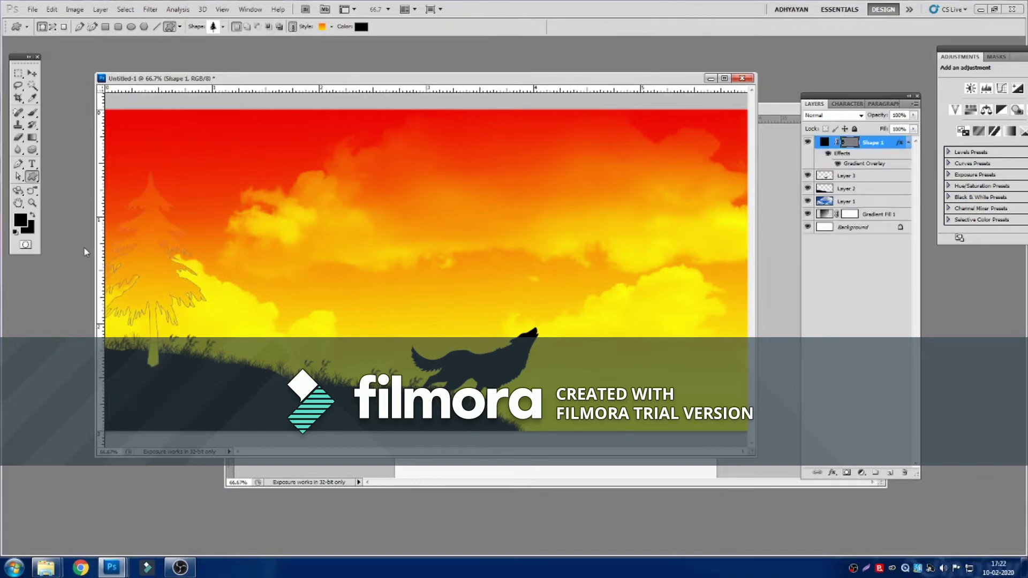
key(ctrl+z)
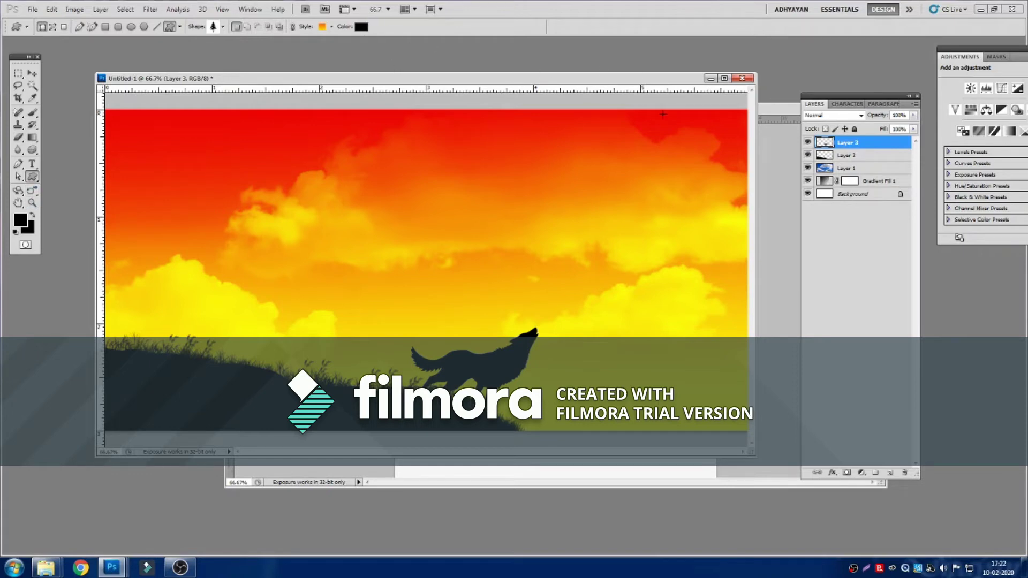
mouse_move(138, 208)
mouse_down()
mouse_move(187, 374)
mouse_move(195, 364)
mouse_up()
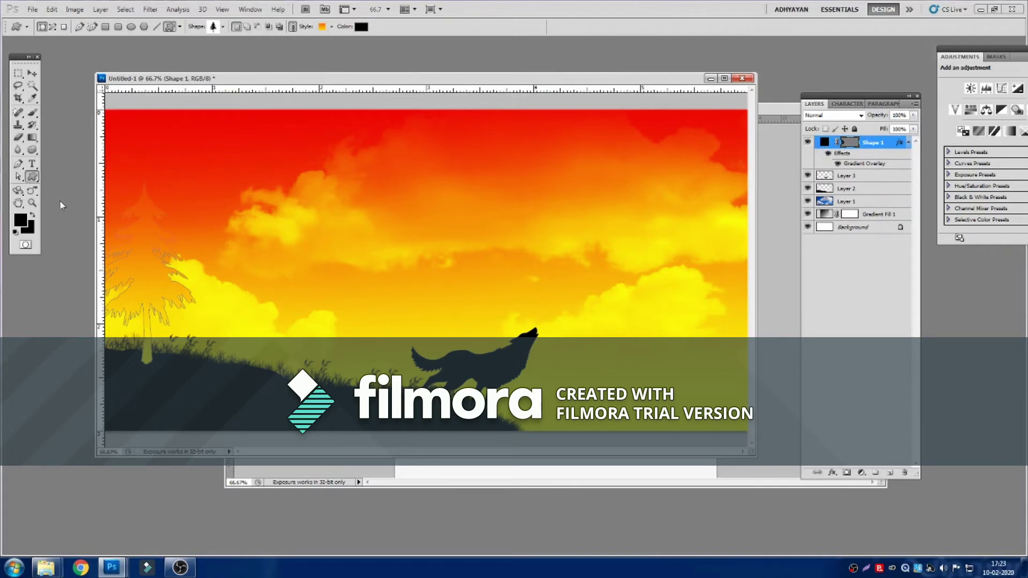
key(alt)
Keep the tree's fill black and turn off its Gradient Overlay style.
double_click(824, 142)
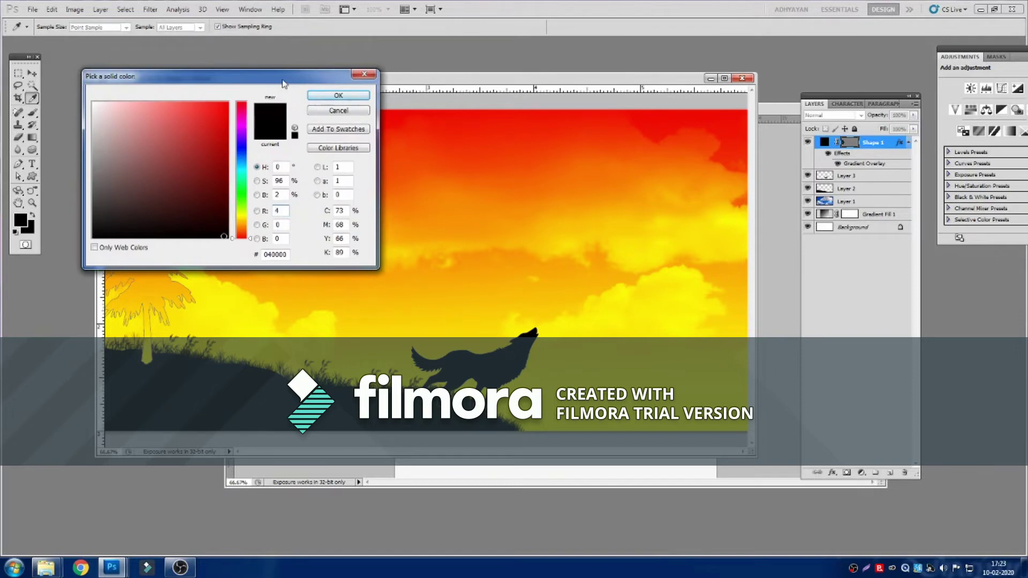
click(356, 76)
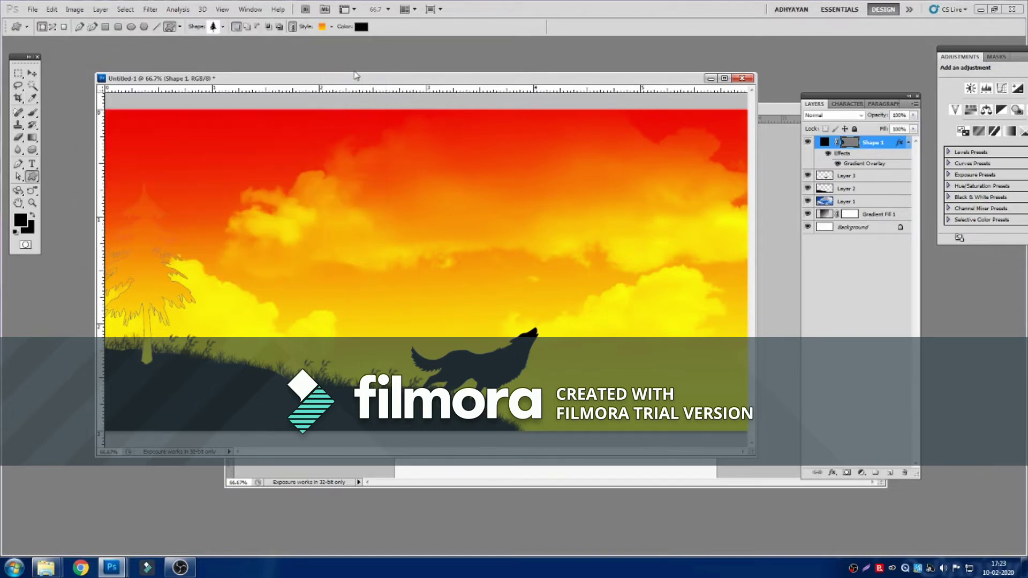
click(855, 143)
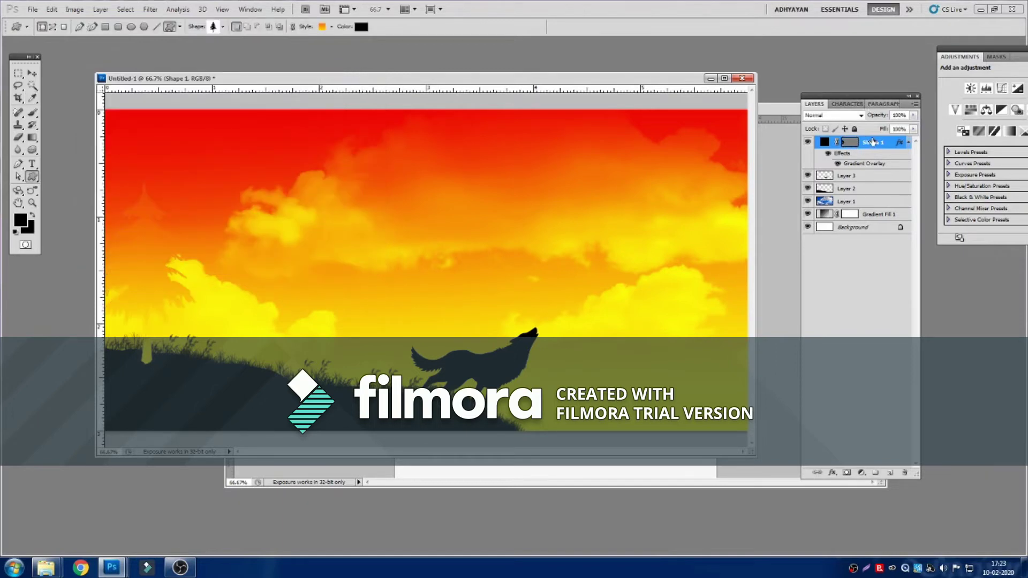
double_click(859, 164)
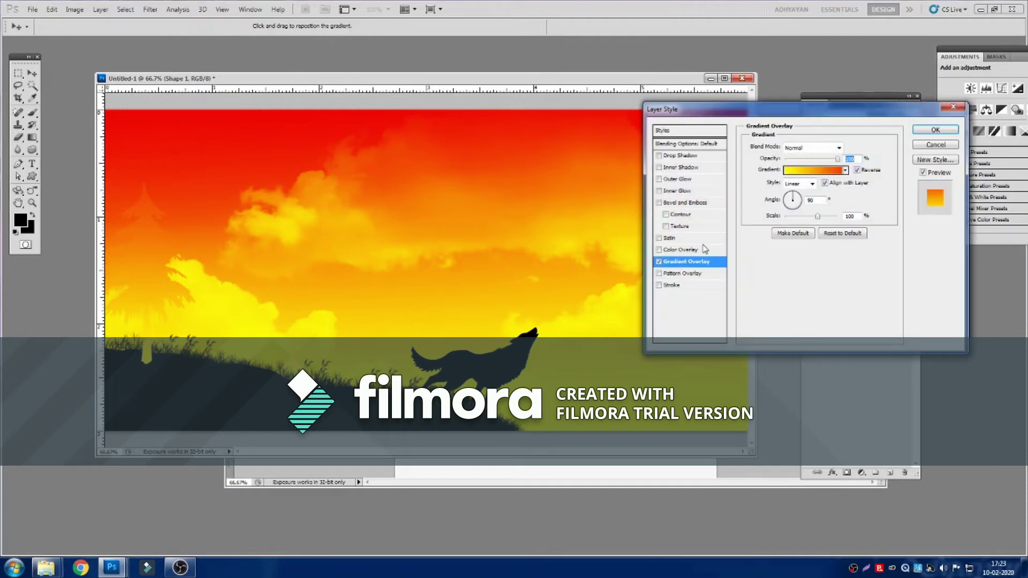
click(659, 261)
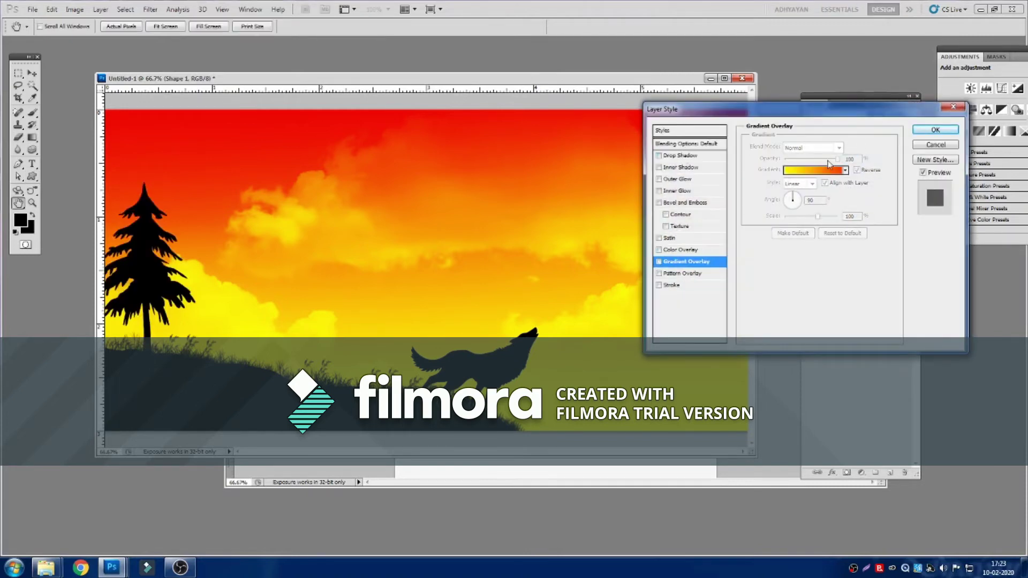
click(943, 129)
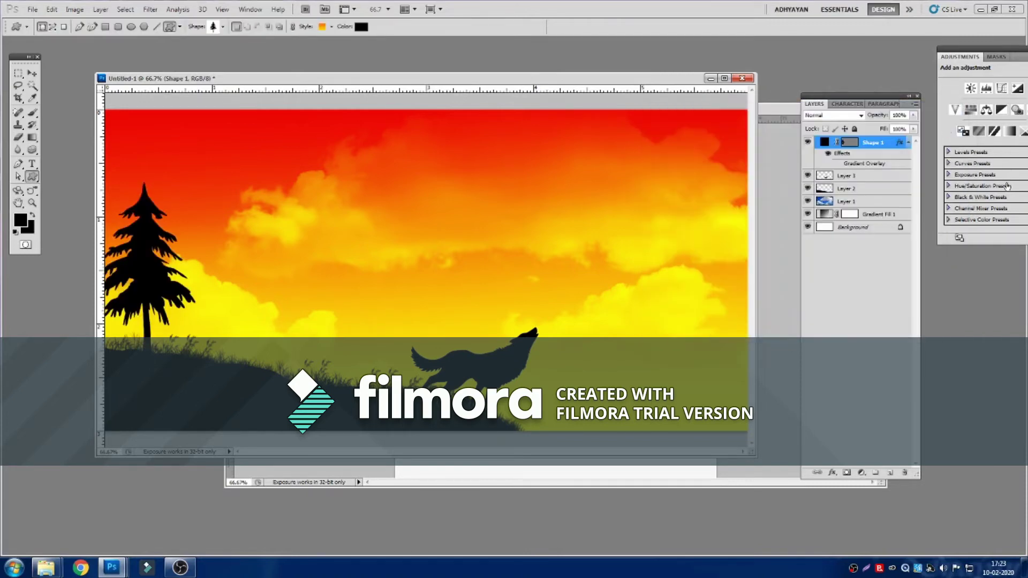
click(32, 73)
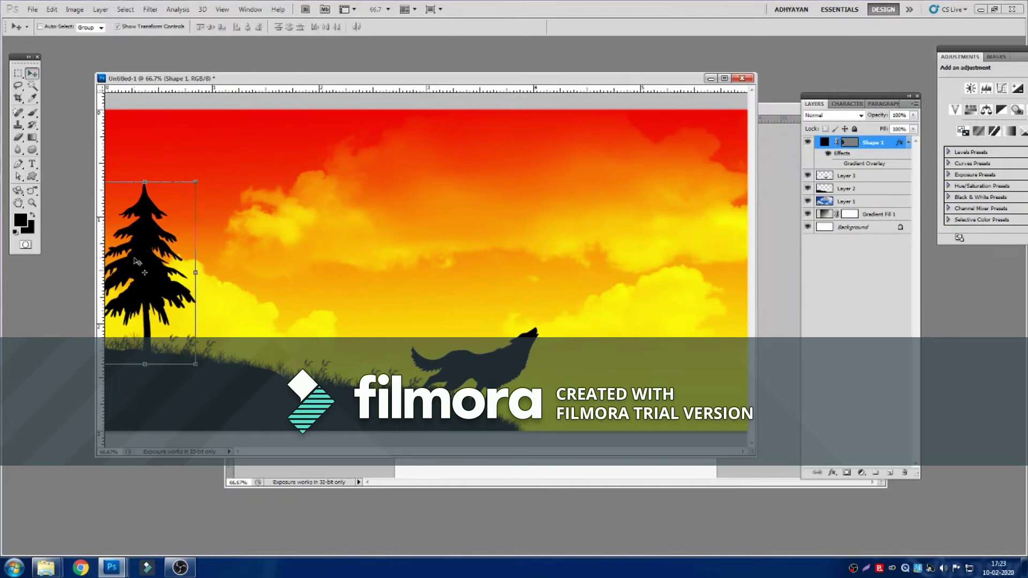
Alt-drag a copy of the pine tree, shrink it to about 64% and place it on the hill.
drag(137, 261, 276, 293)
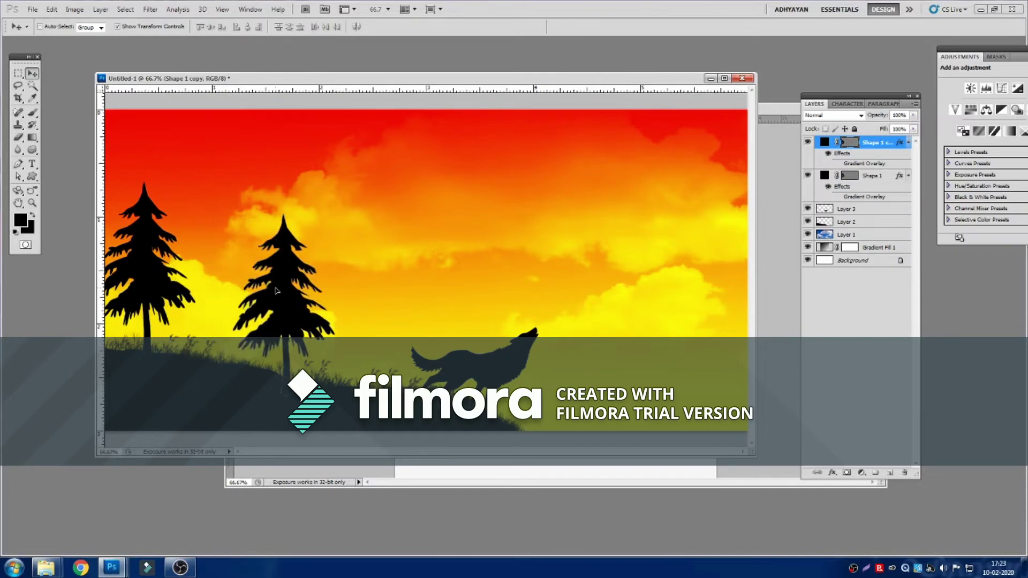
key(ctrl+t)
drag(334, 396, 315, 362)
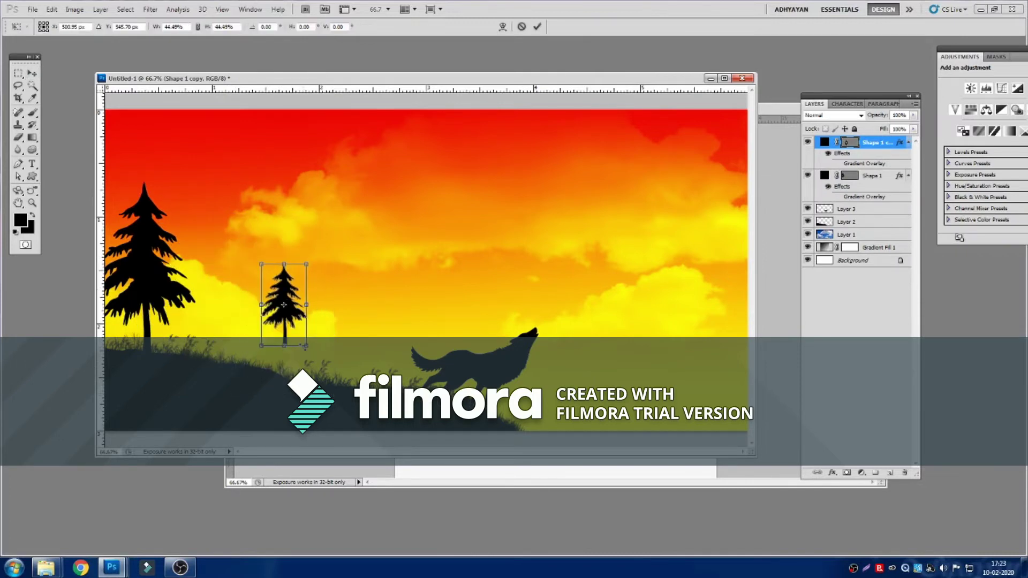
drag(300, 317, 258, 330)
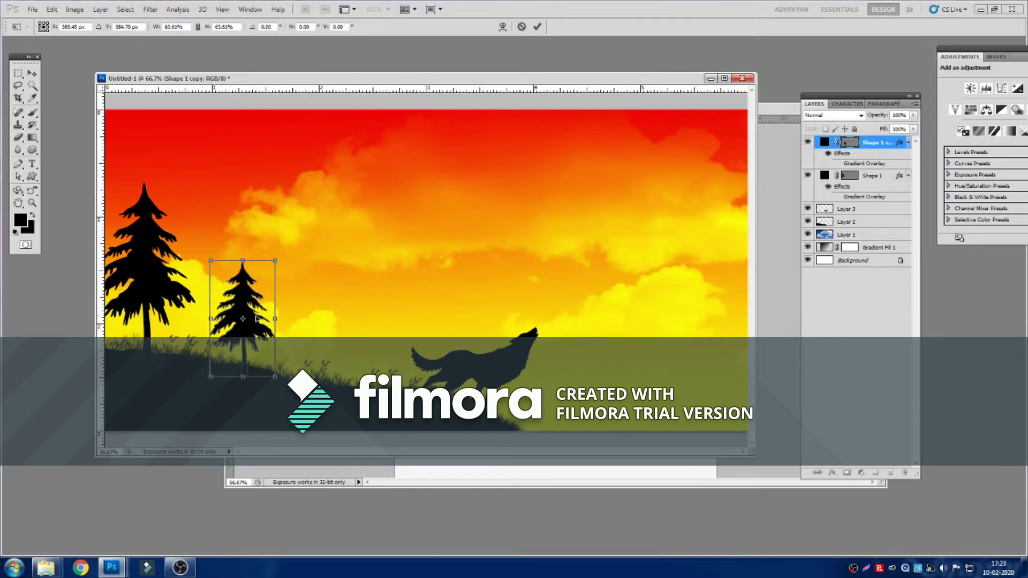
key(Return)
Duplicate the small tree into a third tree scaled to about 126% and lowered onto the hillside.
drag(256, 319, 356, 298)
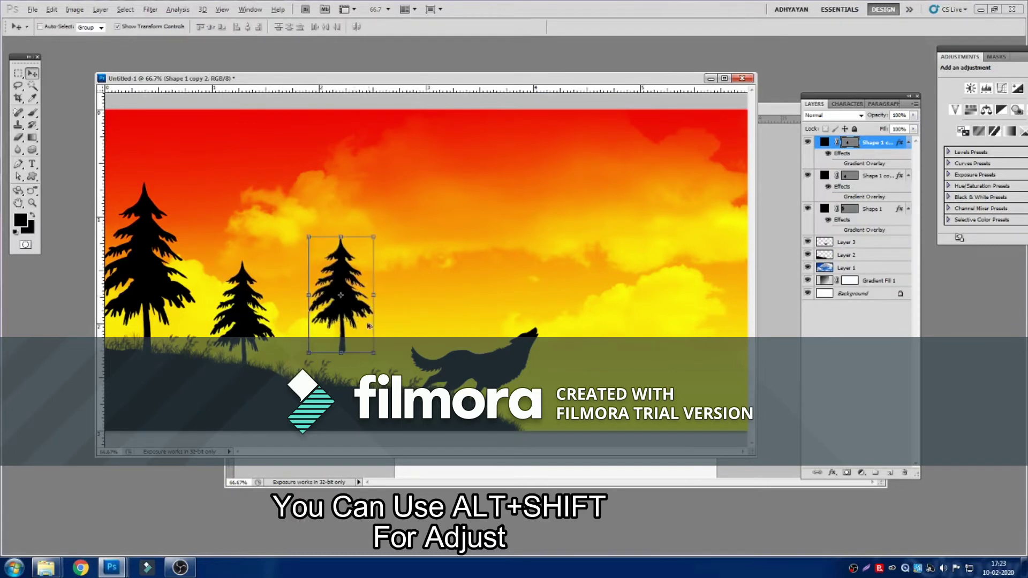
drag(373, 353, 376, 328)
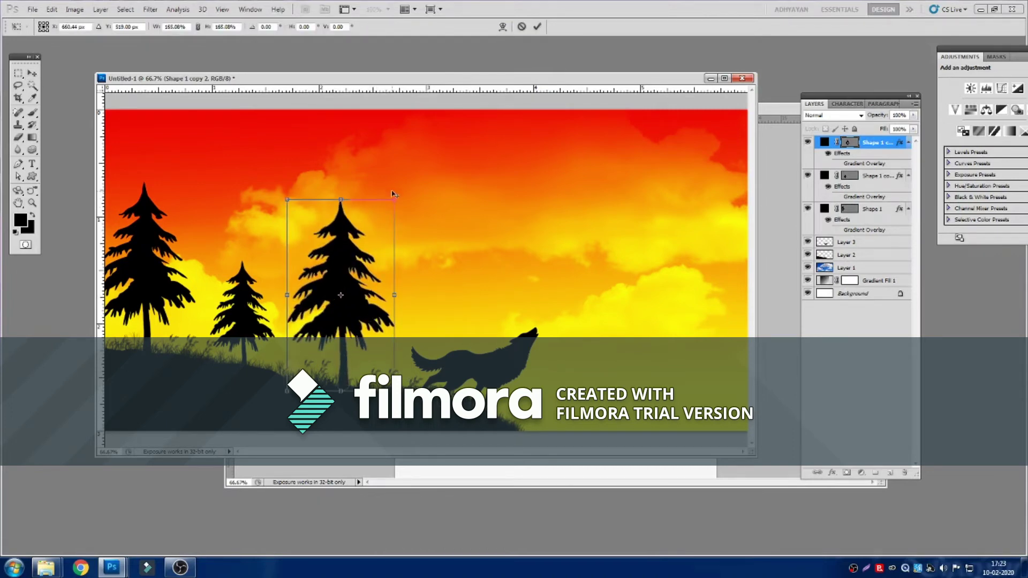
drag(393, 198, 379, 221)
mouse_move(363, 261)
mouse_down()
mouse_move(360, 300)
mouse_move(361, 286)
mouse_up()
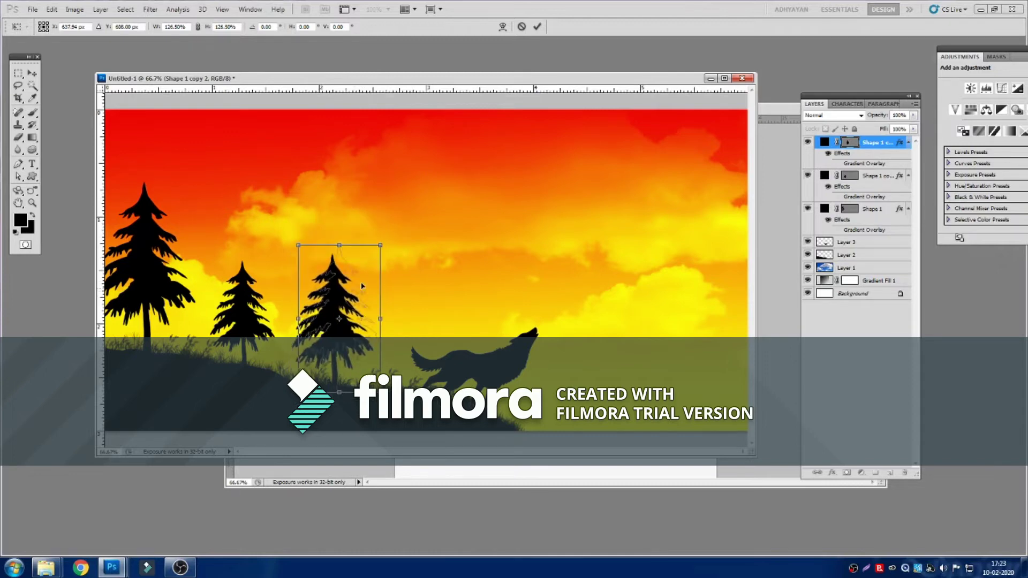
key(Return)
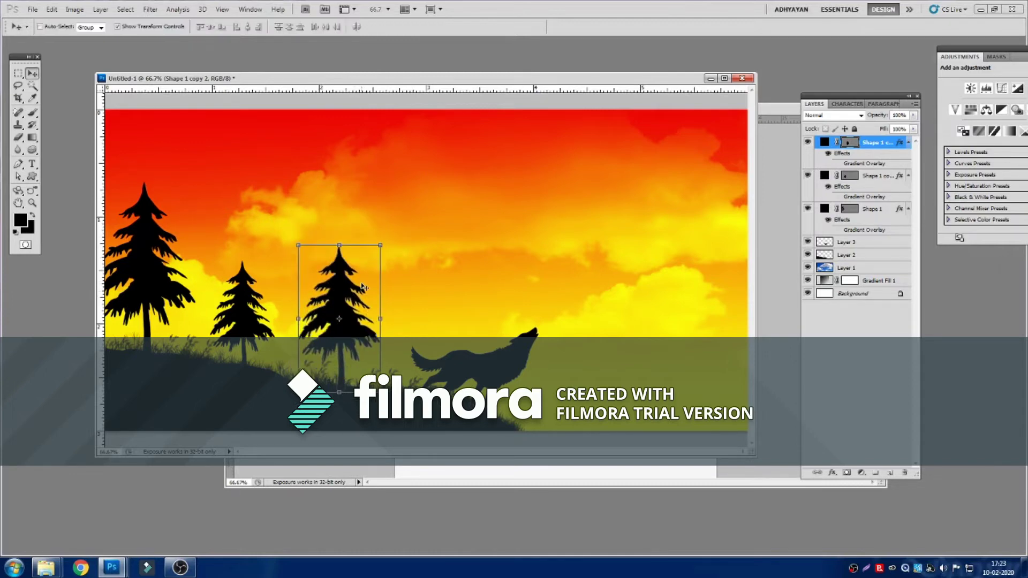
Close the wolf source image and bring up the Open file browser.
drag(779, 109, 615, 111)
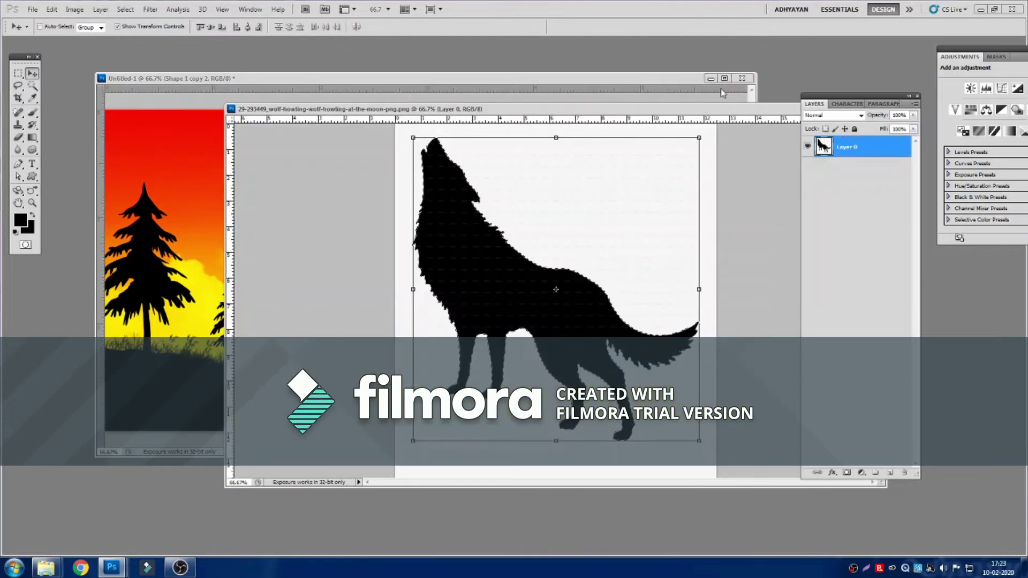
click(708, 112)
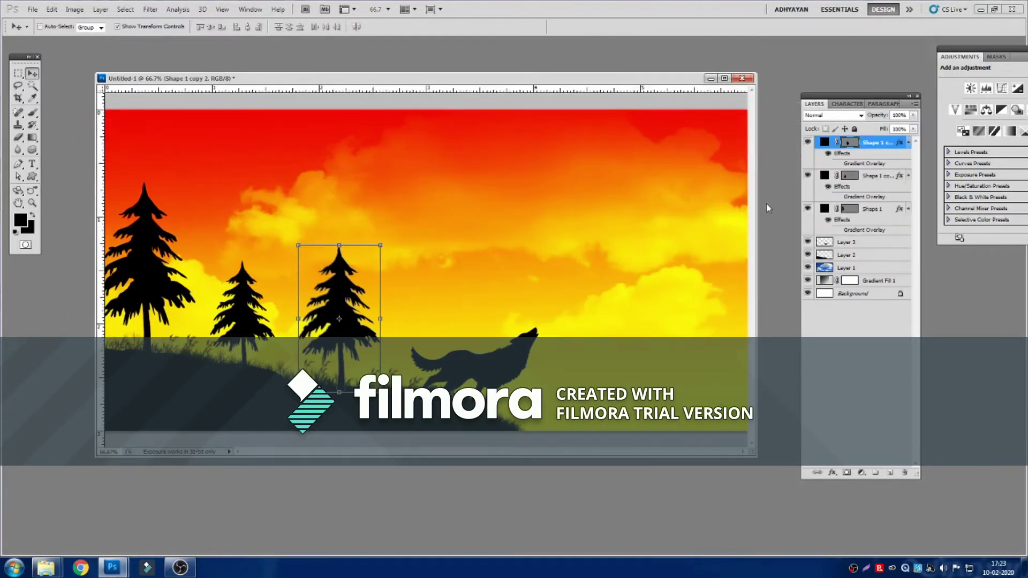
key(ctrl+o)
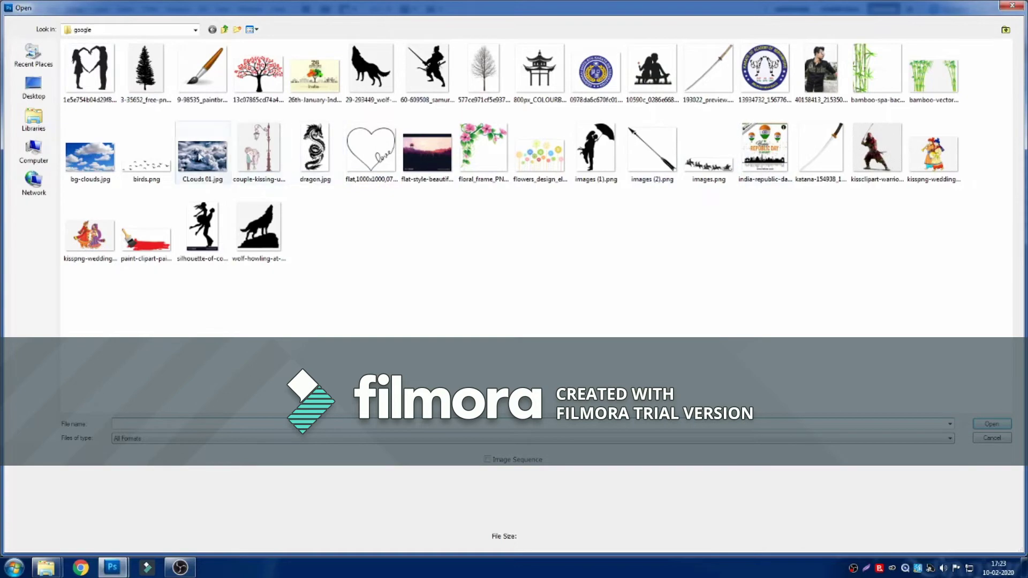
Open birds.png and drag the flock into Untitled-1, placing it in the sky right of centre.
double_click(148, 157)
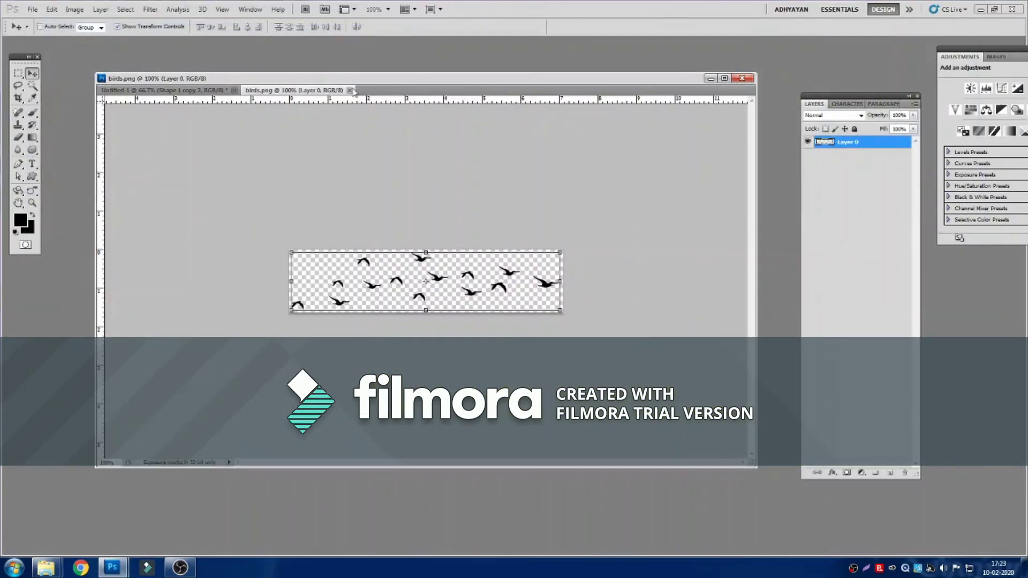
mouse_move(372, 170)
mouse_down()
mouse_move(264, 52)
mouse_move(367, 178)
mouse_up()
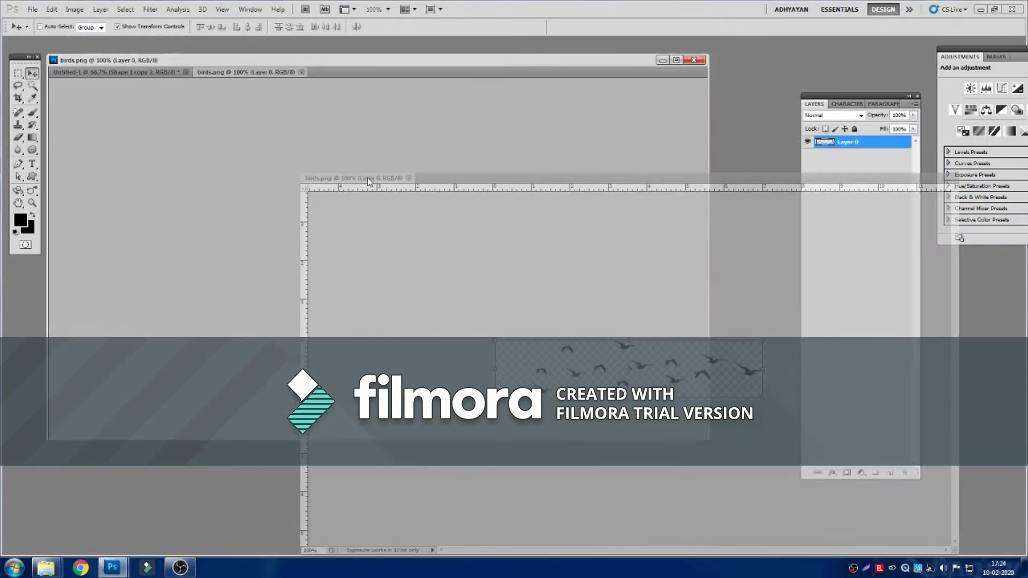
drag(551, 319, 276, 212)
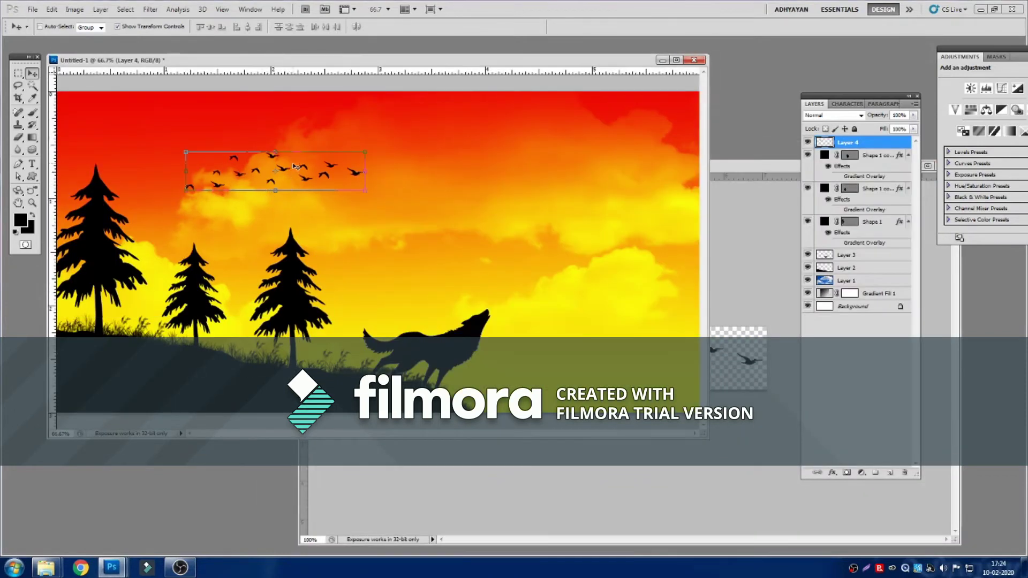
drag(293, 166, 591, 269)
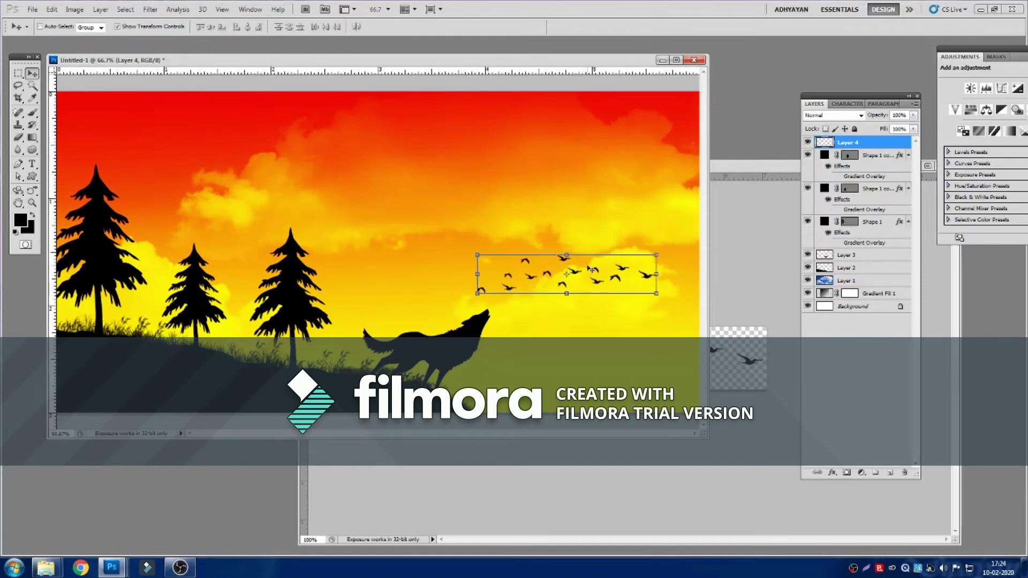
Rotate the bird flock about 16° upward and move it up-right above the wolf.
right_click(591, 269)
click(573, 272)
key(ctrl+t)
right_click(635, 278)
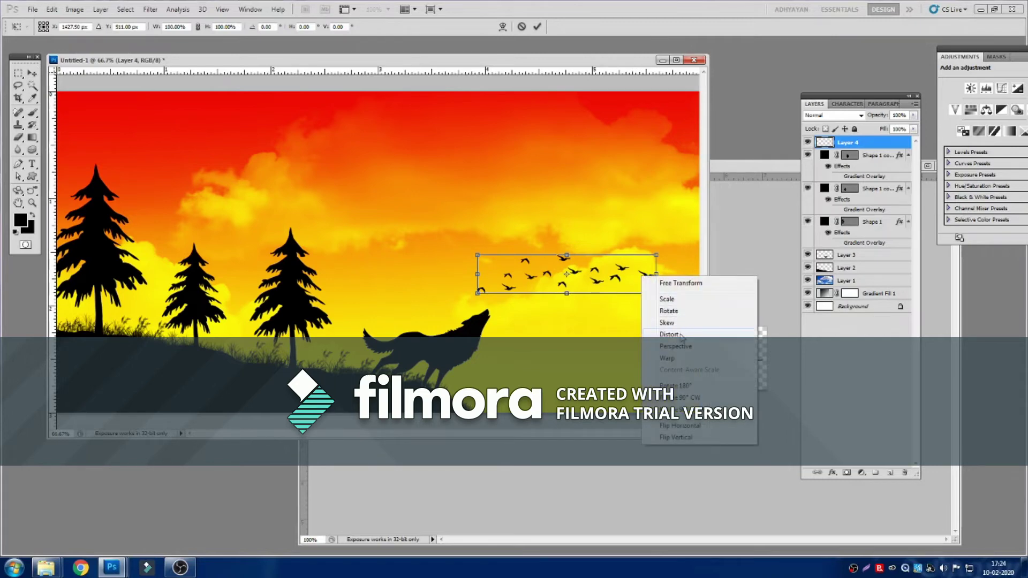
click(690, 311)
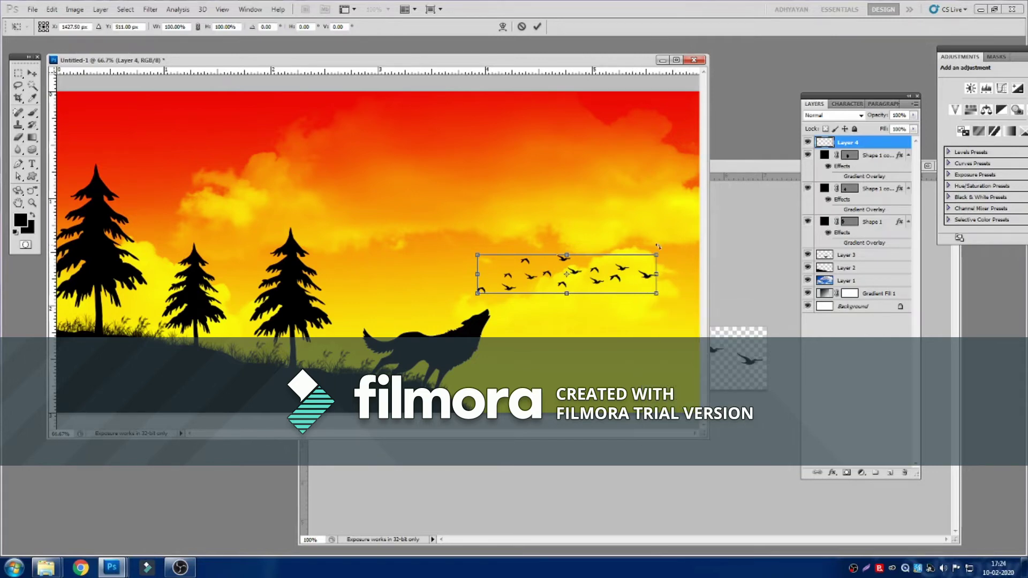
drag(658, 254, 649, 229)
mouse_move(617, 261)
mouse_down()
mouse_move(639, 244)
mouse_move(642, 253)
mouse_up()
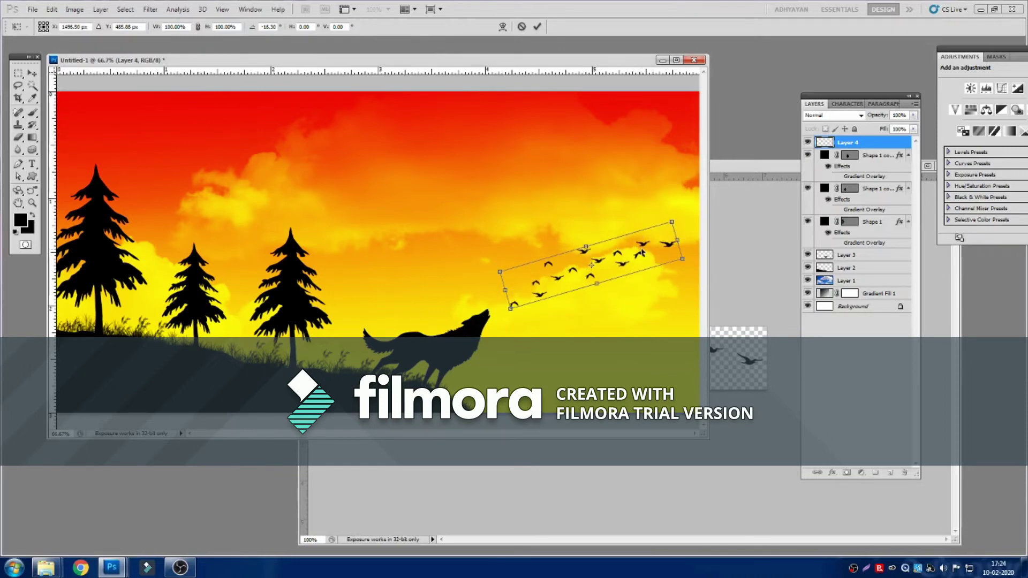
key(Return)
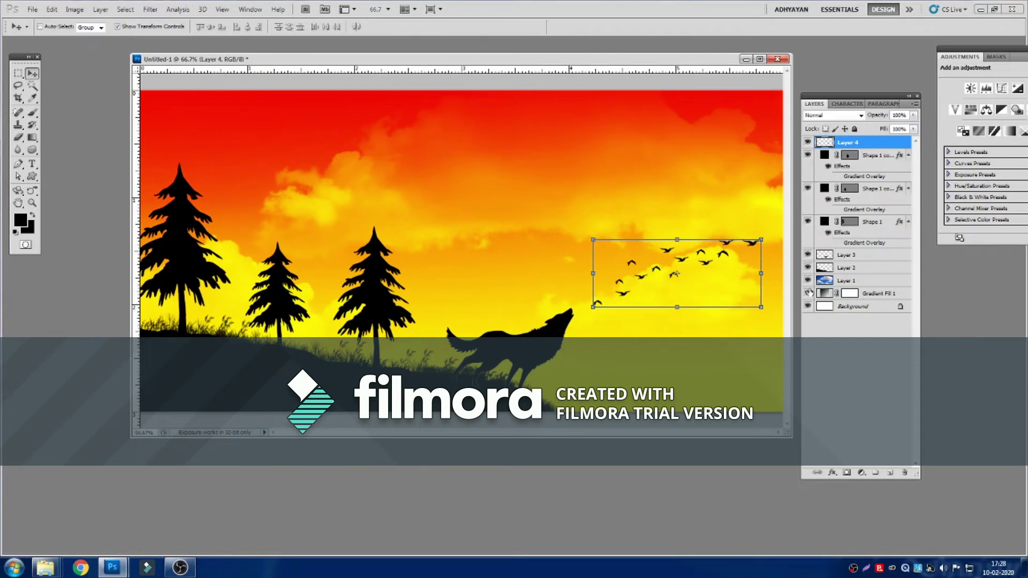
Toggle the clouds layer off and on to preview the sky, then select the clouds layer.
click(807, 281)
click(807, 280)
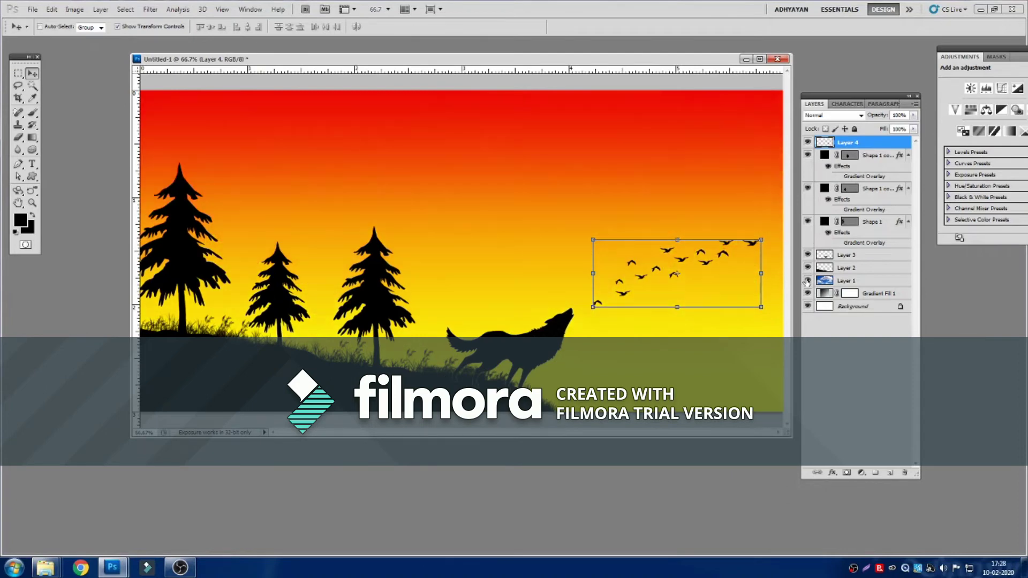
click(859, 280)
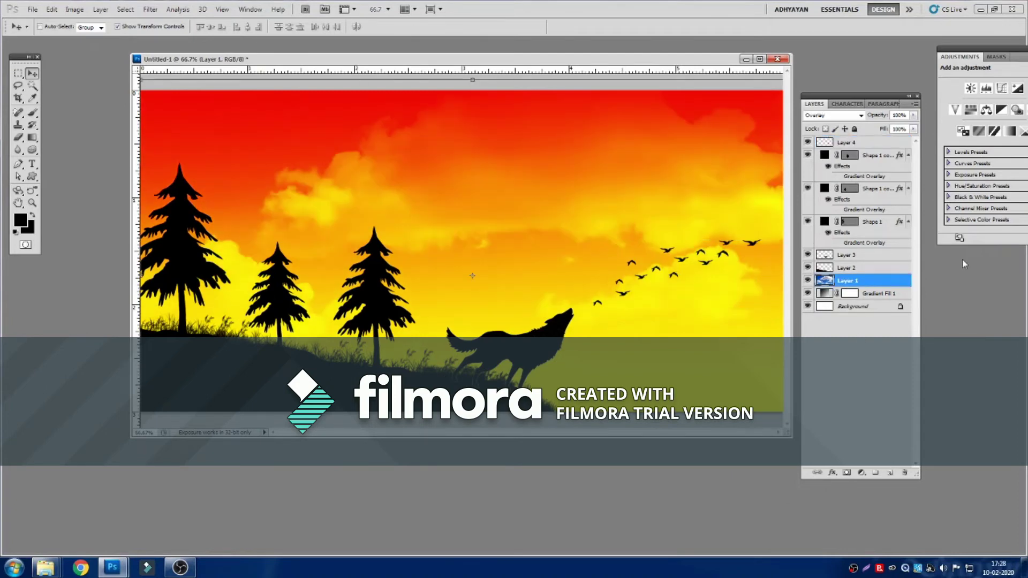
Draw a circle with the Ellipse Tool on the horizon behind the wolf as the sun.
click(32, 177)
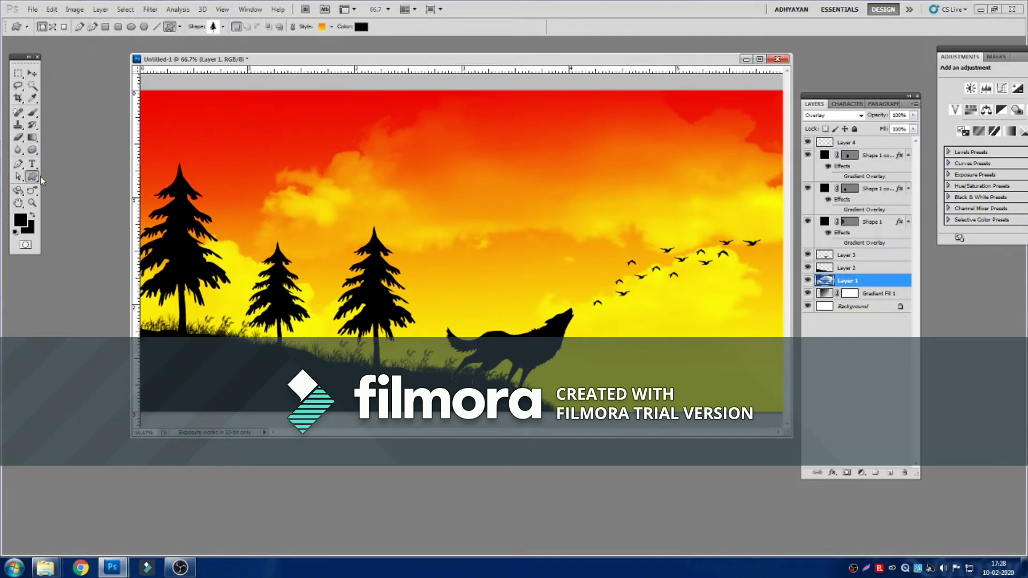
right_click(41, 175)
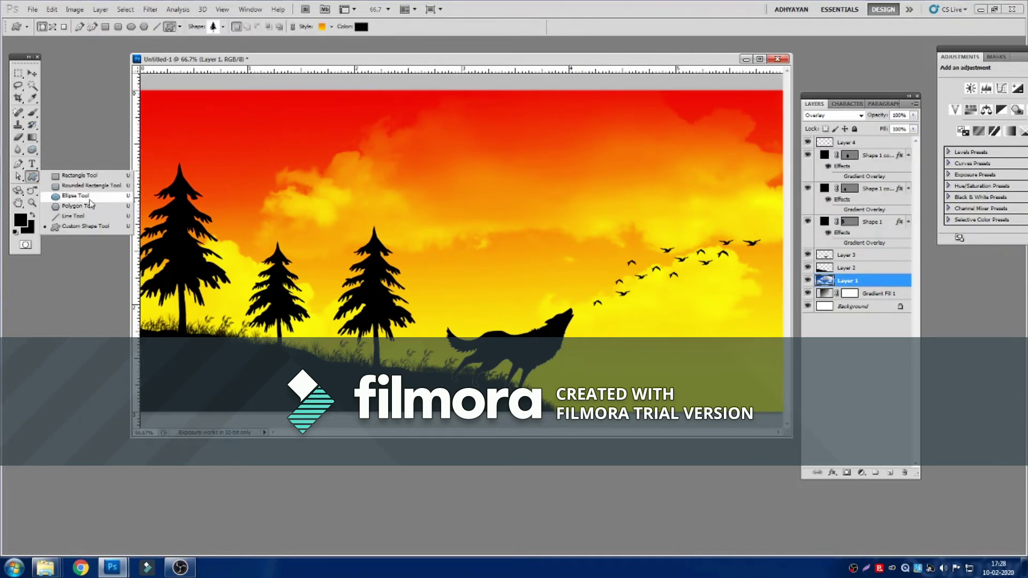
click(109, 205)
mouse_move(519, 269)
mouse_down()
mouse_move(677, 427)
mouse_move(664, 433)
mouse_up()
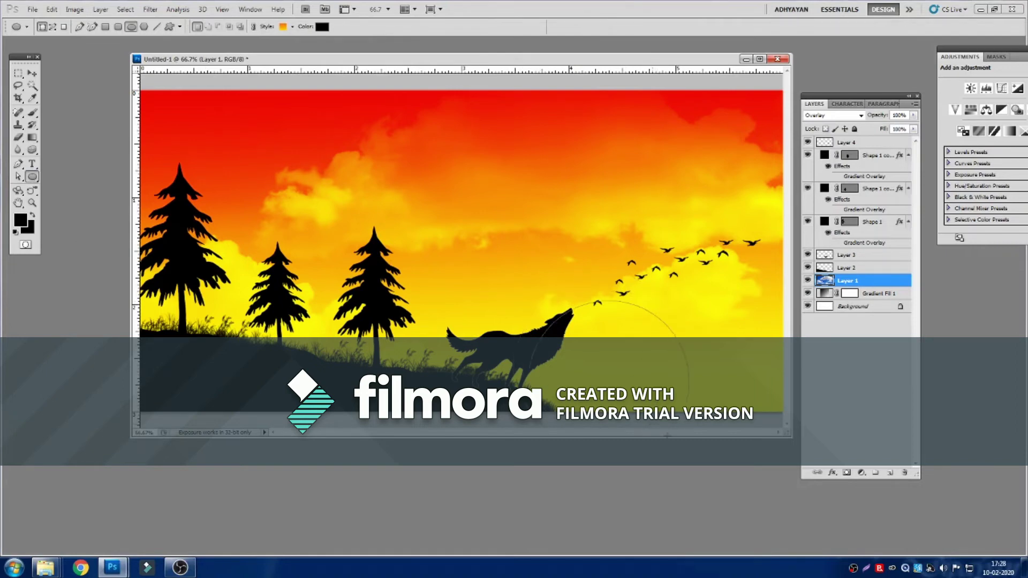
mouse_move(664, 433)
mouse_down()
mouse_move(643, 413)
mouse_move(654, 423)
mouse_up()
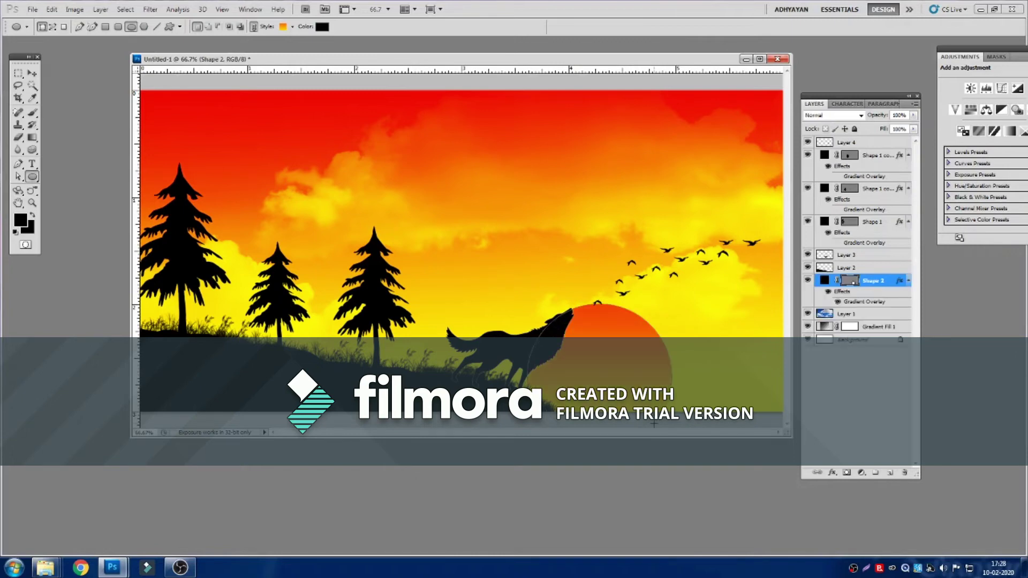
Inspect the sun's fill colour and layer name, leaving both unchanged as Shape 2.
double_click(825, 280)
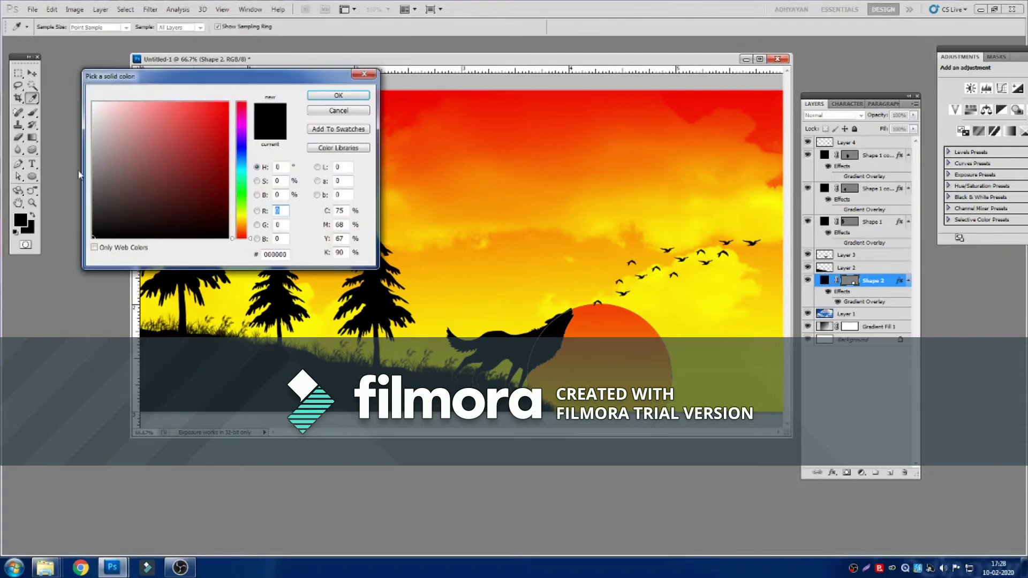
click(363, 75)
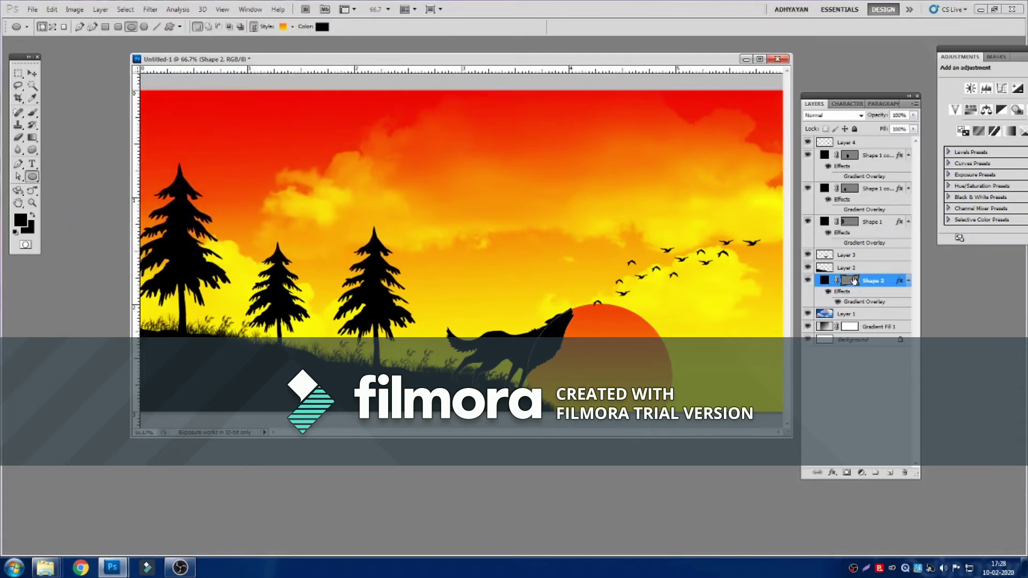
double_click(871, 280)
key(Return)
In the sun's Gradient Overlay, drag the yellow and red stops inward and confirm the gradient.
double_click(891, 282)
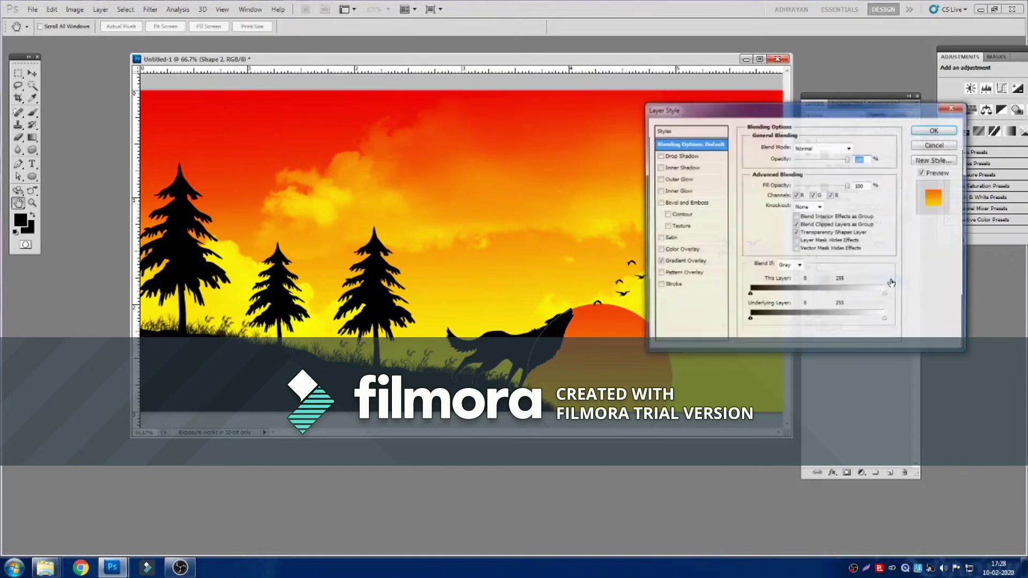
click(686, 261)
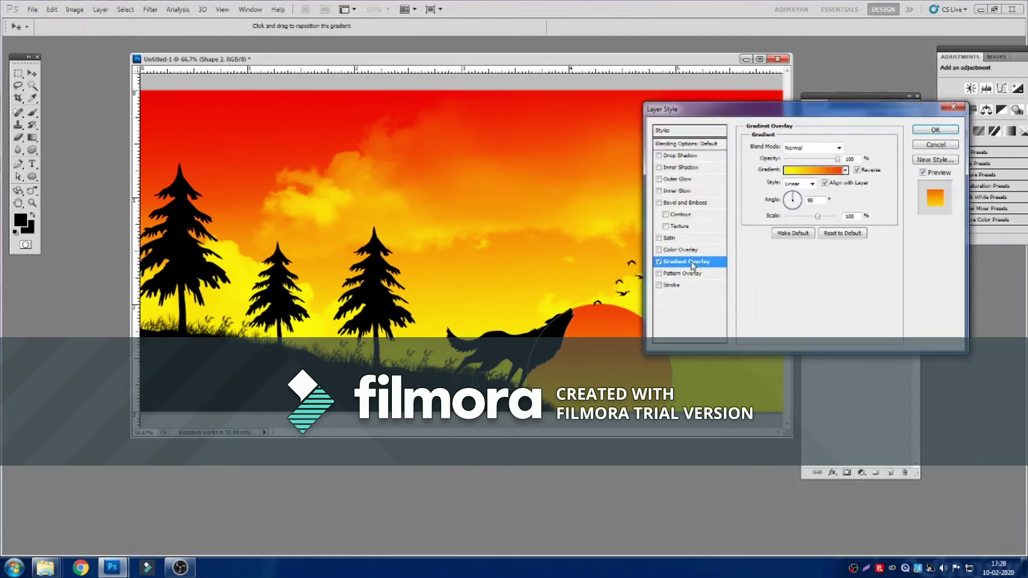
click(836, 170)
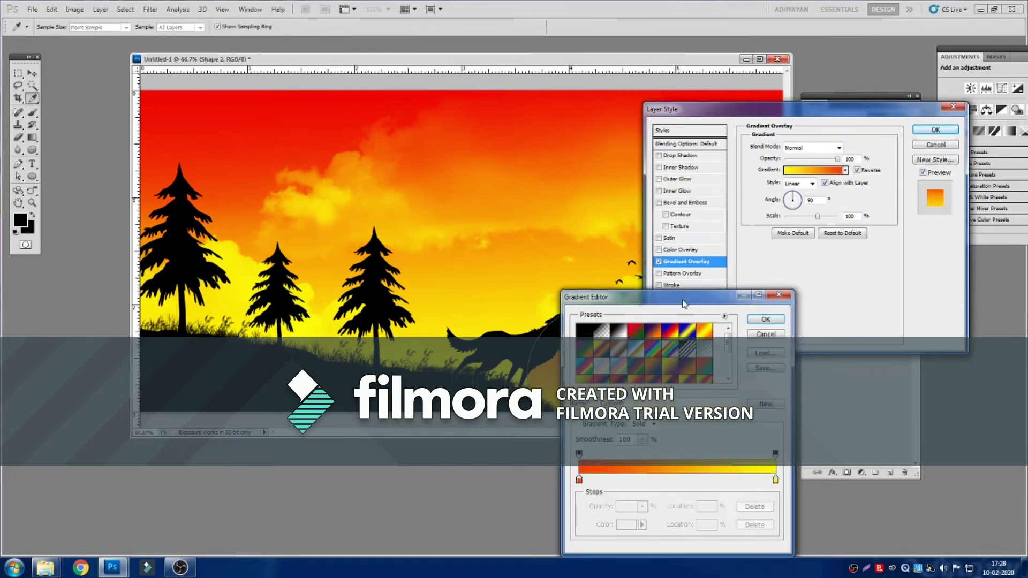
drag(682, 304, 158, 166)
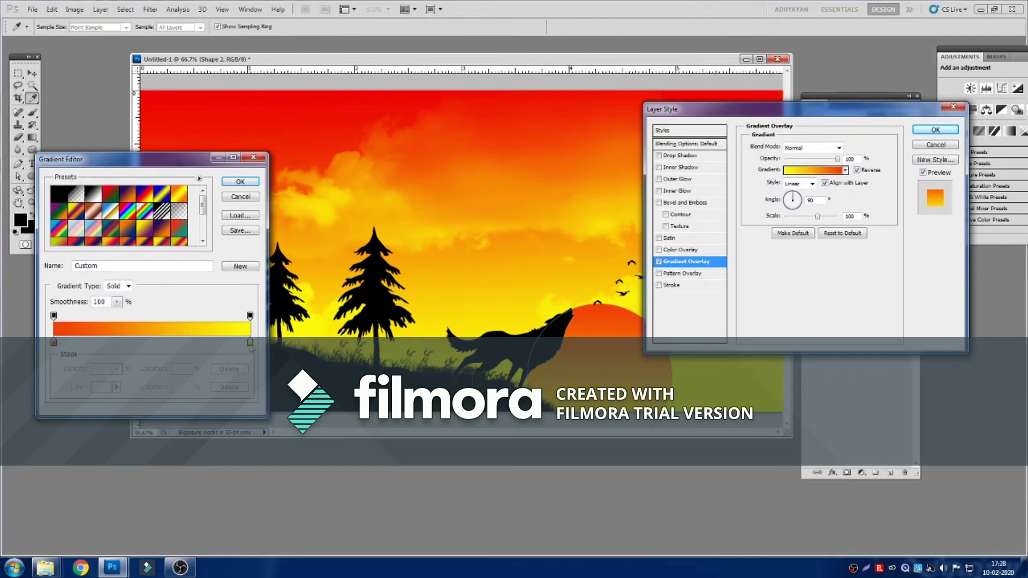
mouse_move(250, 343)
mouse_down()
mouse_move(181, 346)
mouse_move(196, 347)
mouse_up()
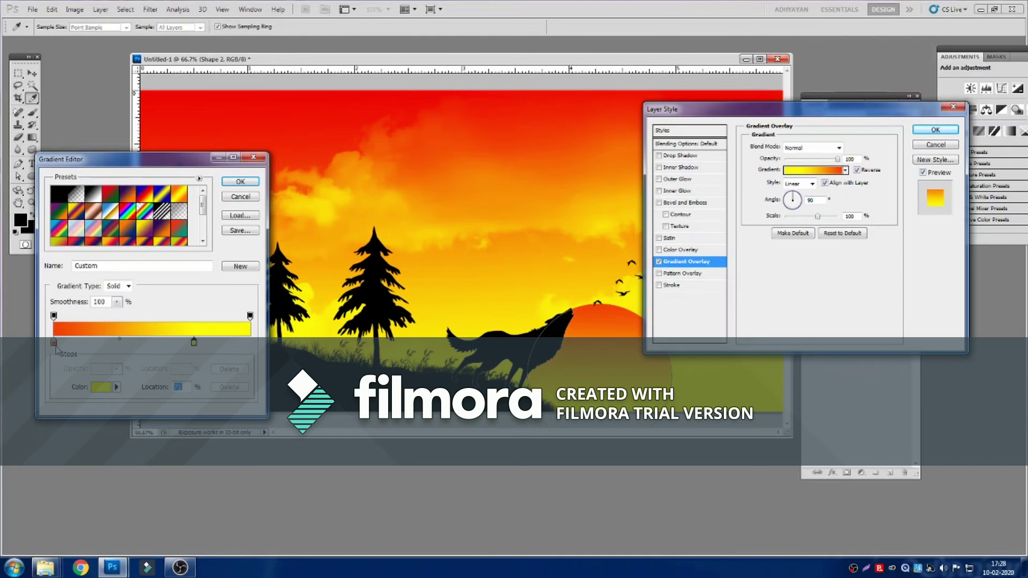
drag(56, 347, 70, 347)
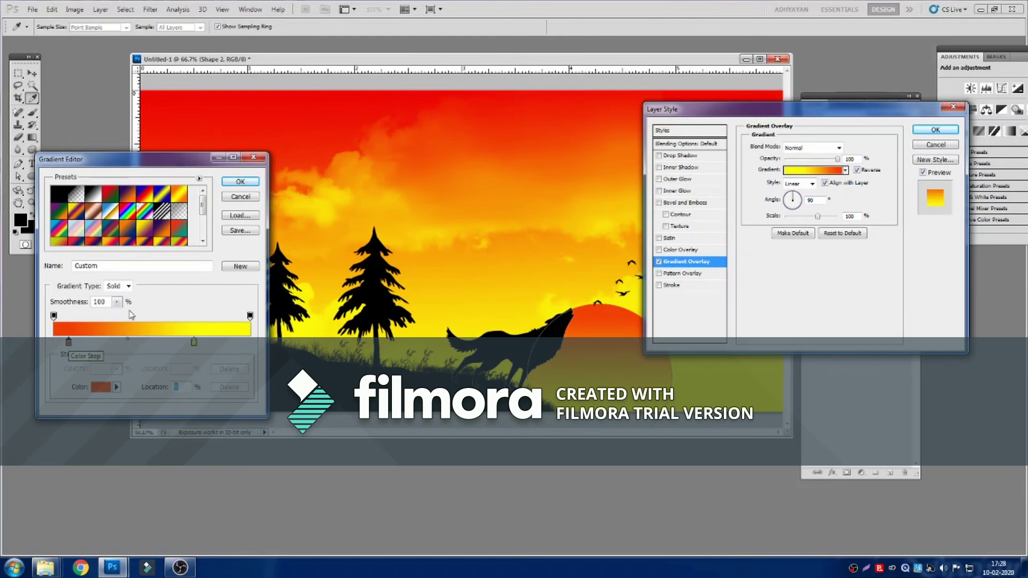
click(240, 182)
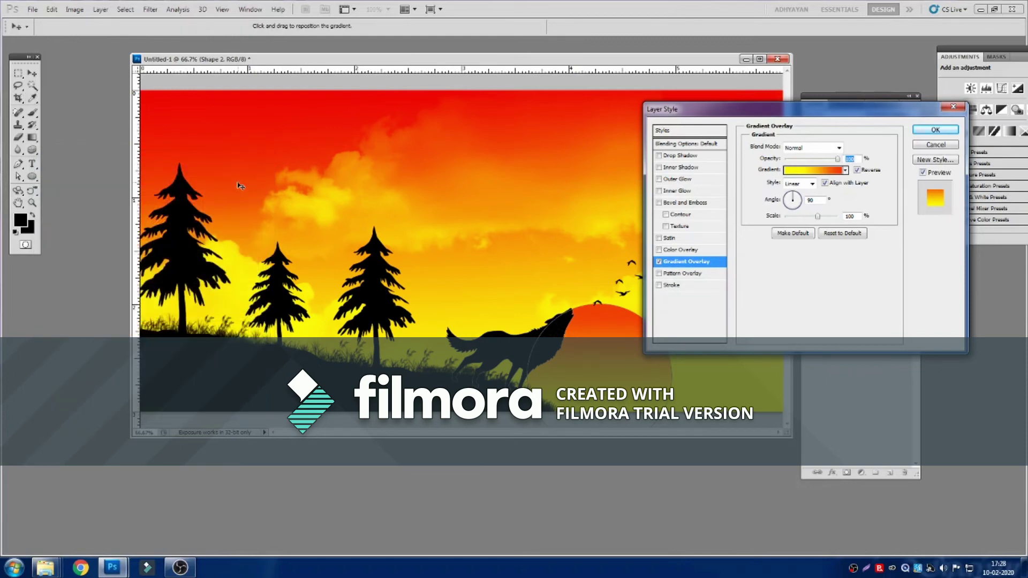
Apply the Layer Style and rasterize the Shape 2 sun layer.
click(917, 133)
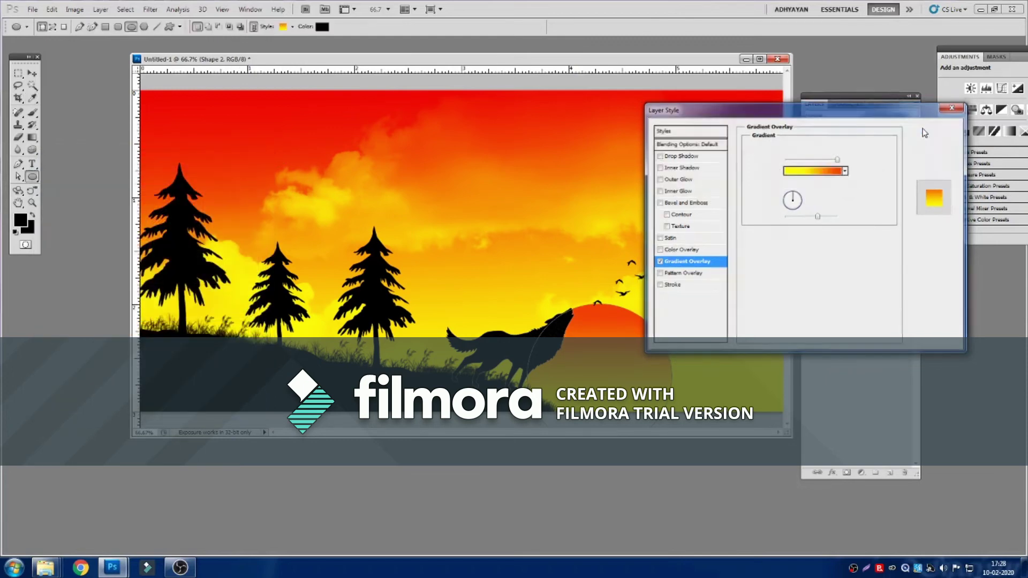
right_click(881, 275)
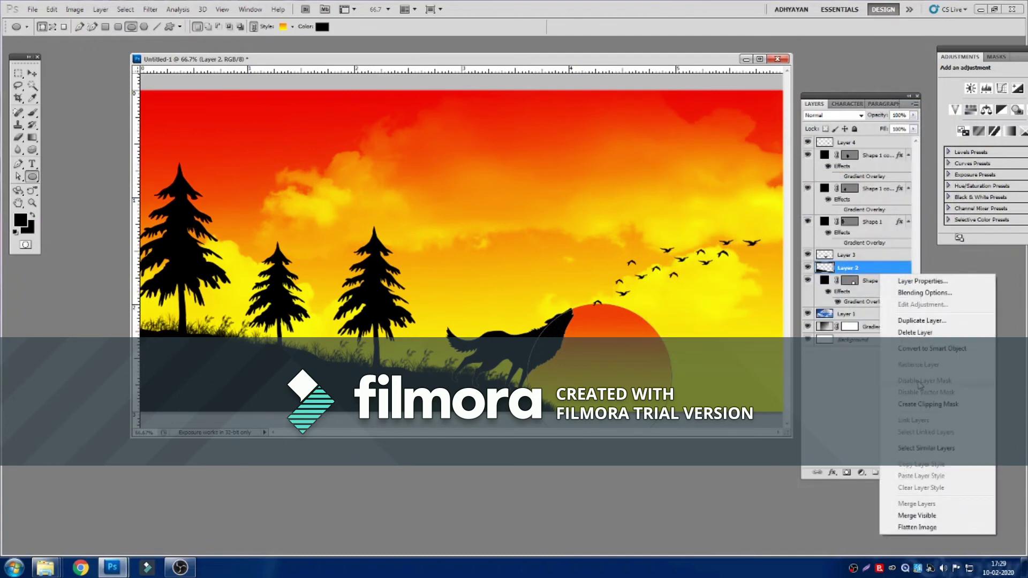
click(854, 308)
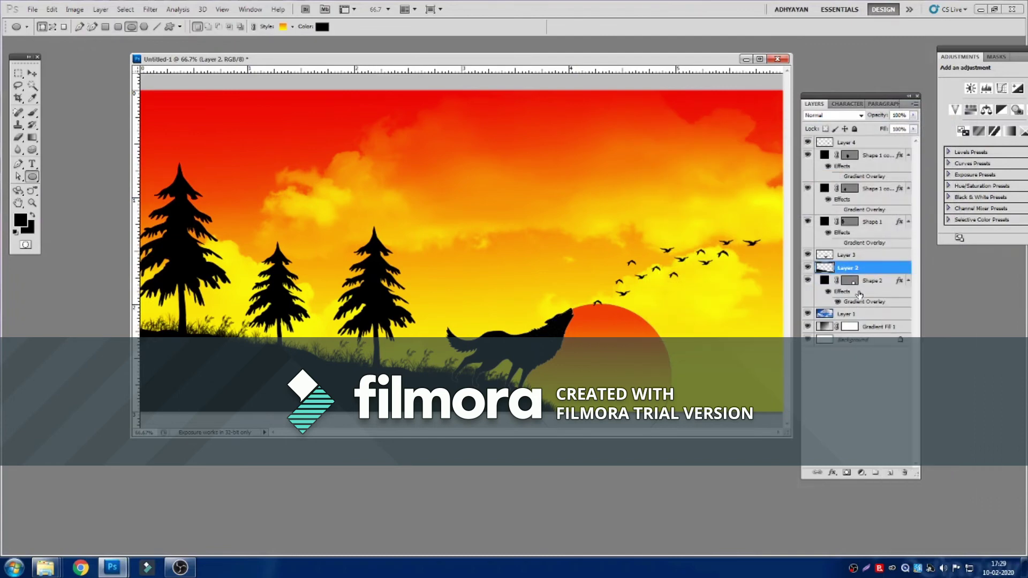
click(874, 281)
right_click(875, 279)
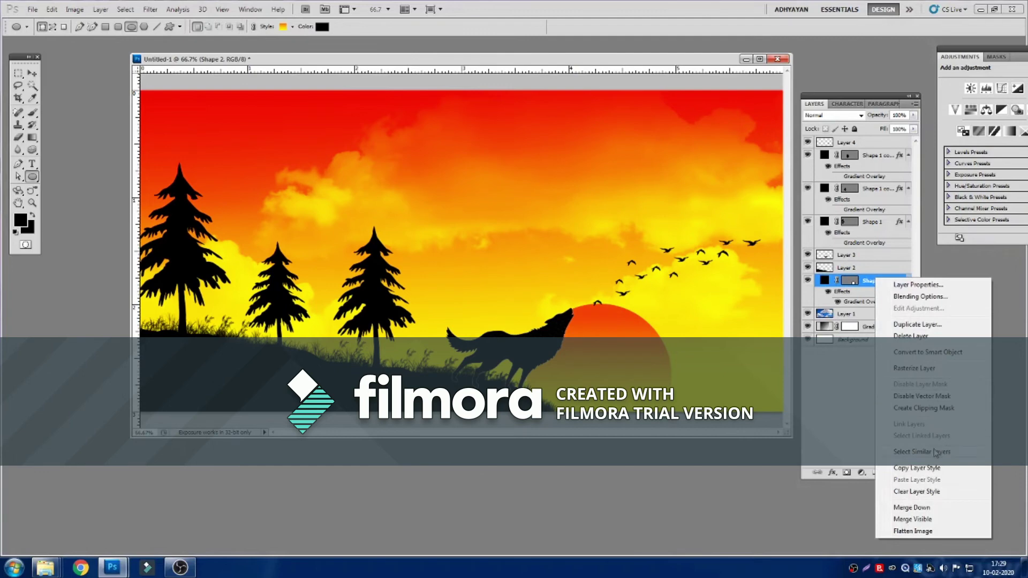
click(923, 368)
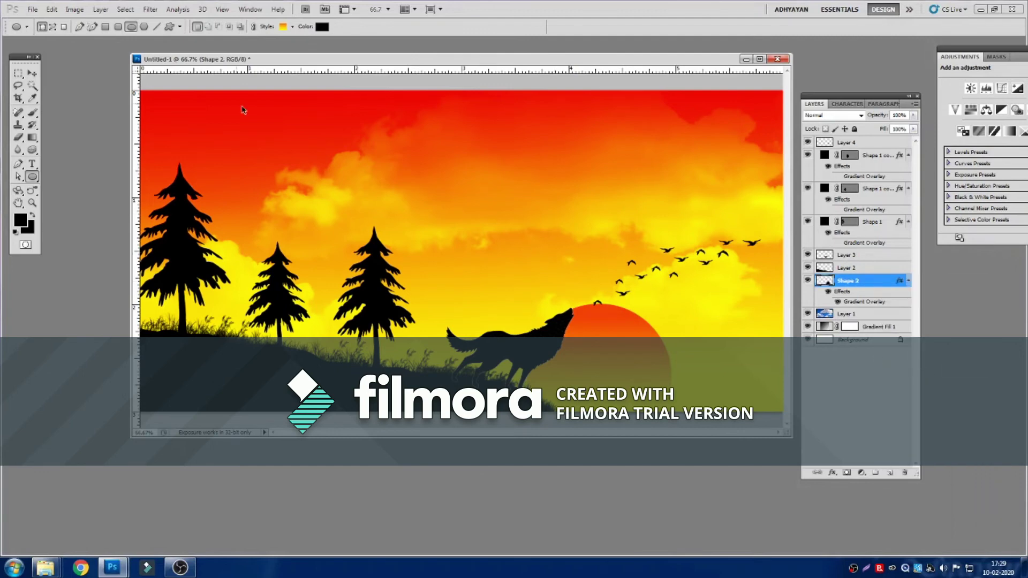
Hide the Background layer and merge all visible layers into Layer 4.
click(867, 341)
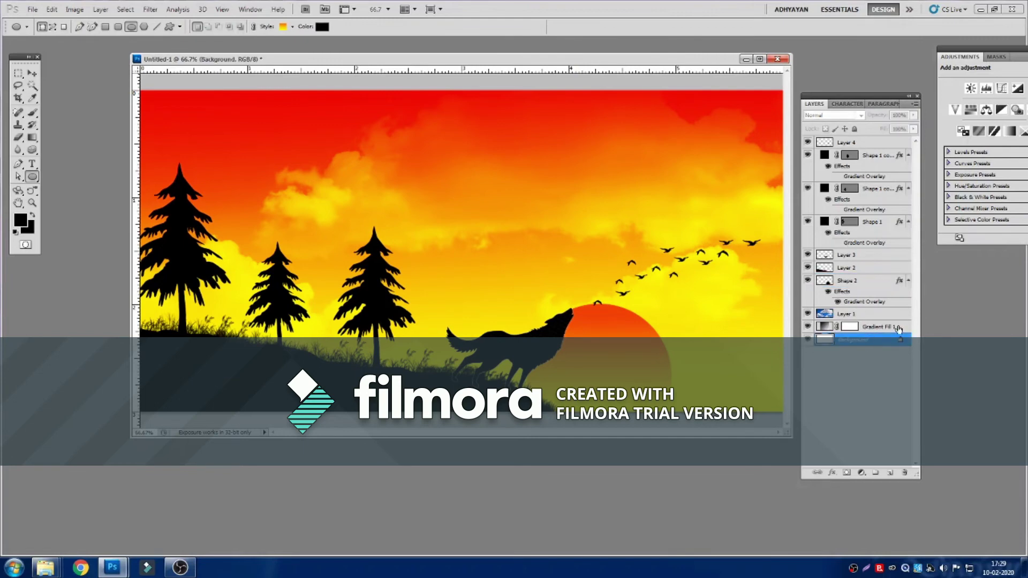
click(807, 340)
click(874, 142)
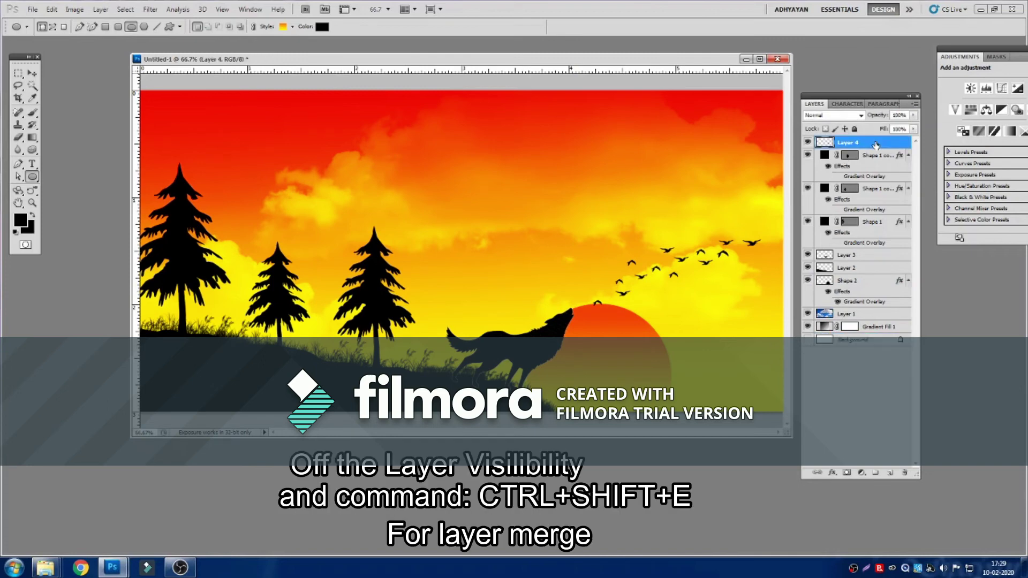
key(ctrl+shift+e)
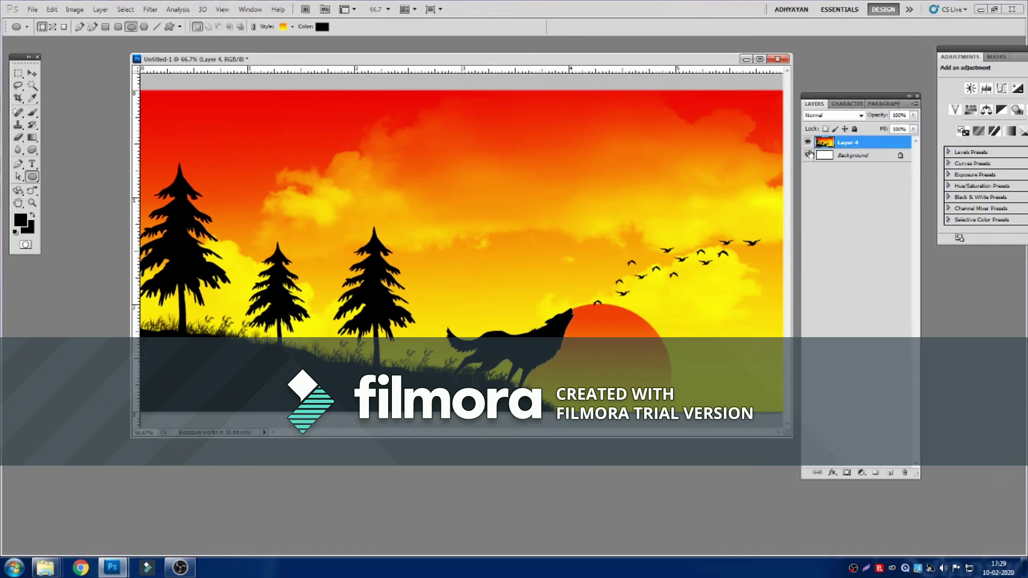
Scale the merged scene to about 77% and move it to the top of the canvas.
click(33, 72)
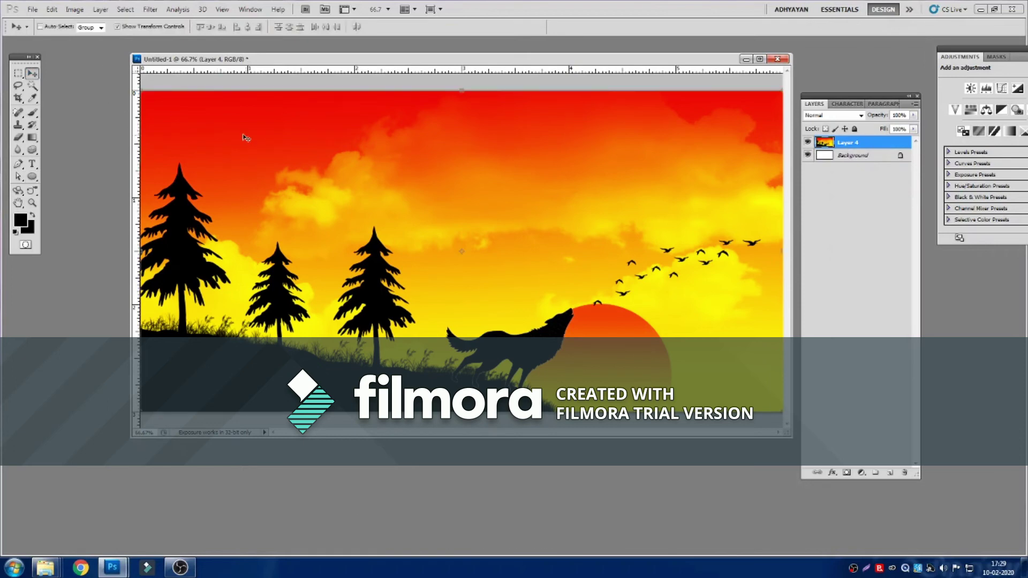
drag(151, 98, 211, 158)
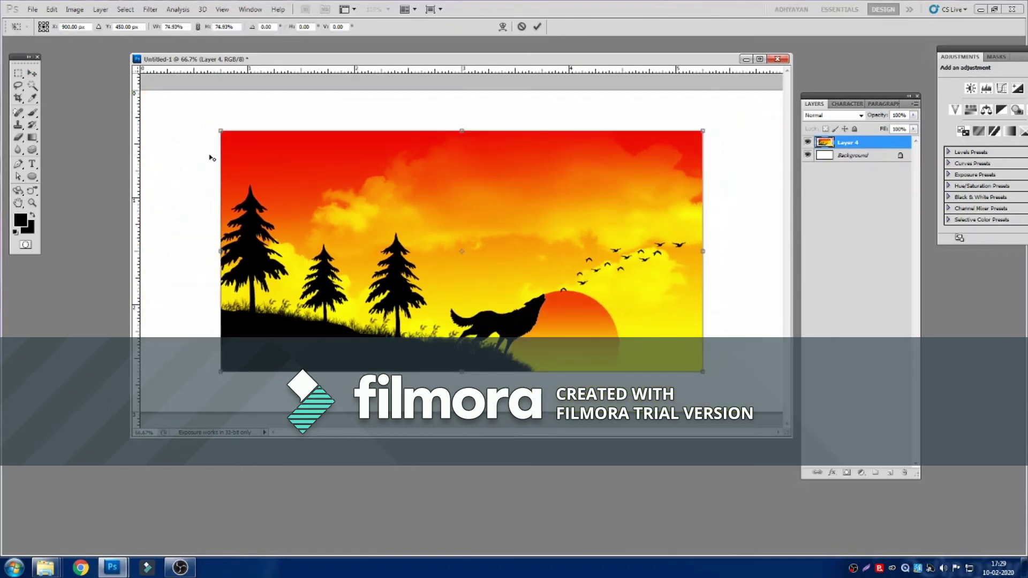
drag(497, 213, 494, 170)
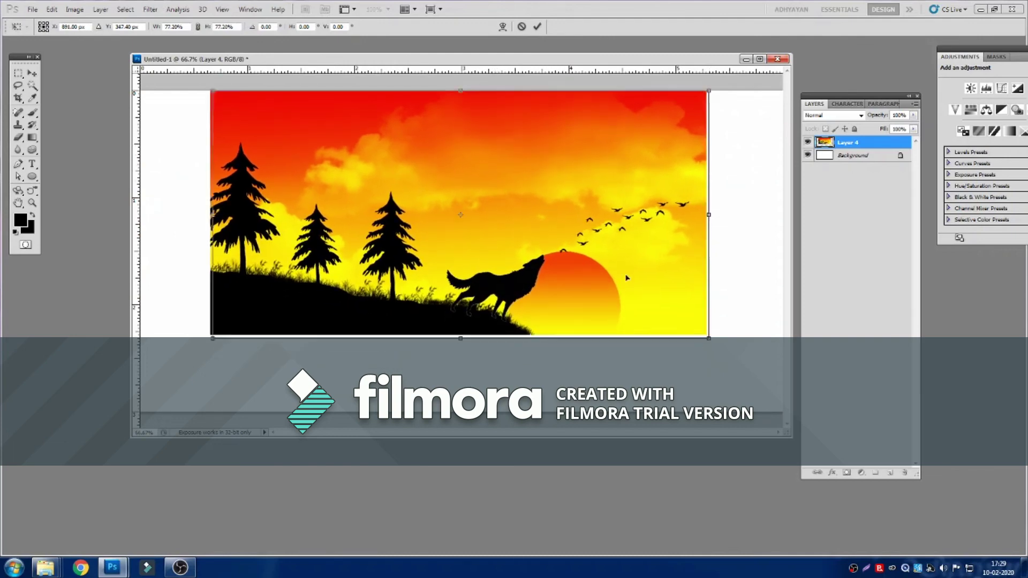
drag(702, 332, 711, 338)
drag(628, 276, 628, 273)
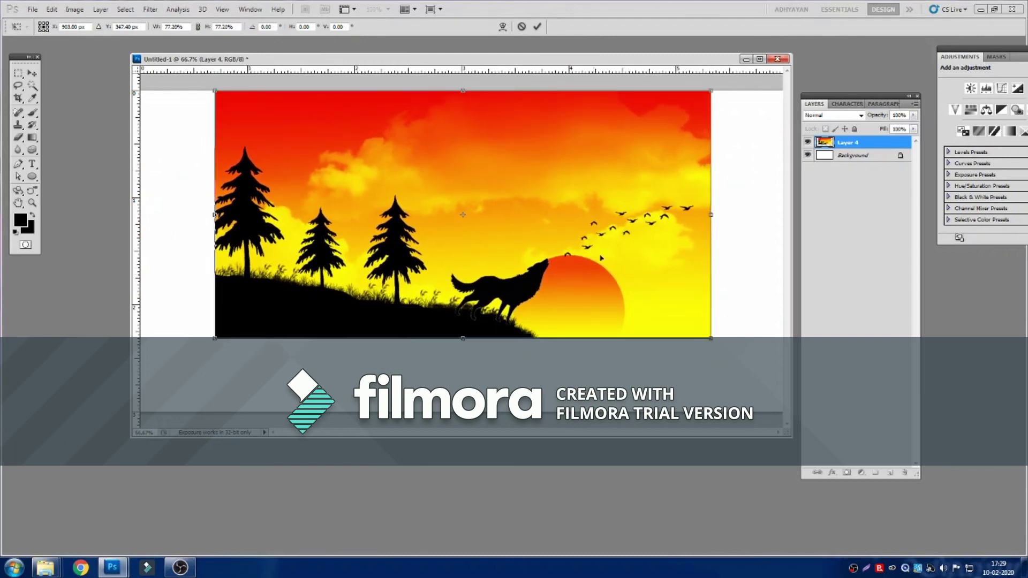
key(Return)
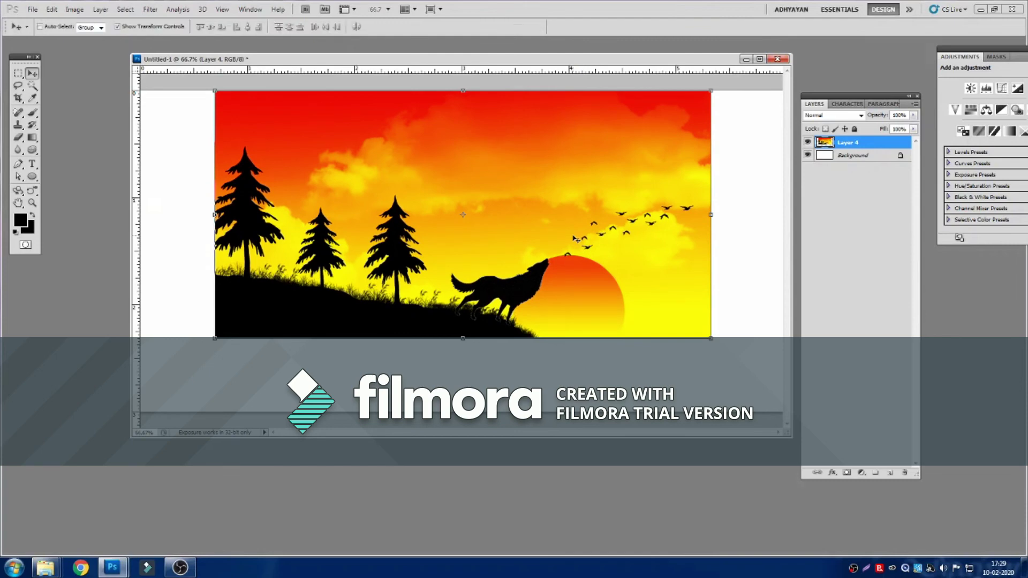
Duplicate the scene and flip the copy upside down beneath it as a reflection.
key(ctrl+j)
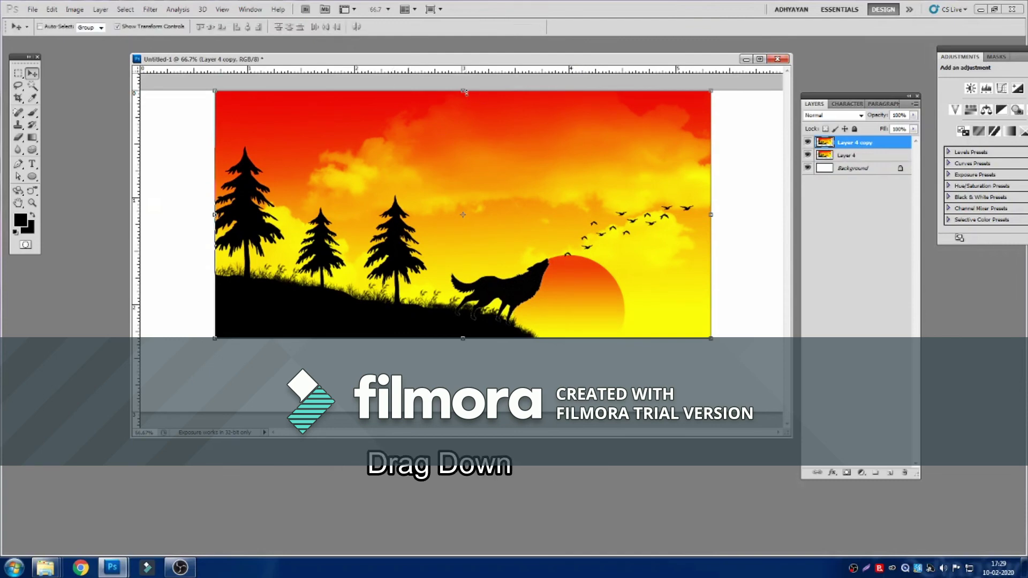
key(ctrl+t)
drag(464, 91, 463, 411)
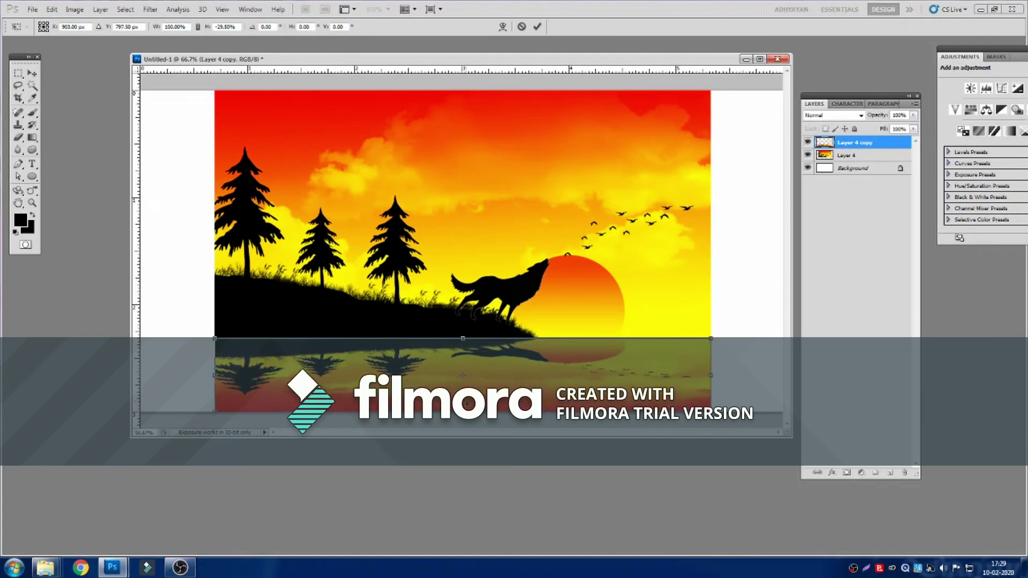
key(Up)
key(Up)
key(Up)
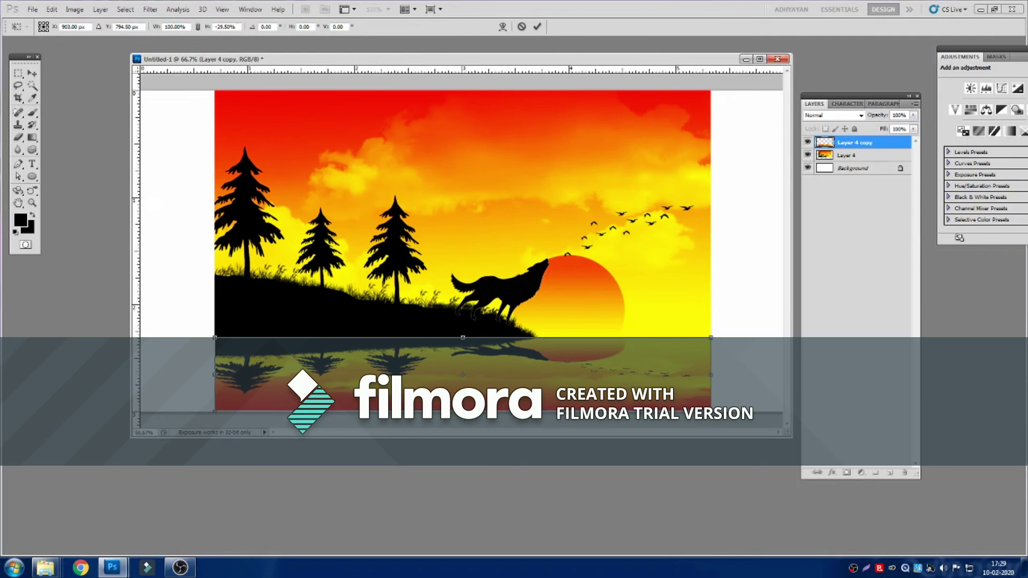
drag(462, 411, 462, 419)
key(Return)
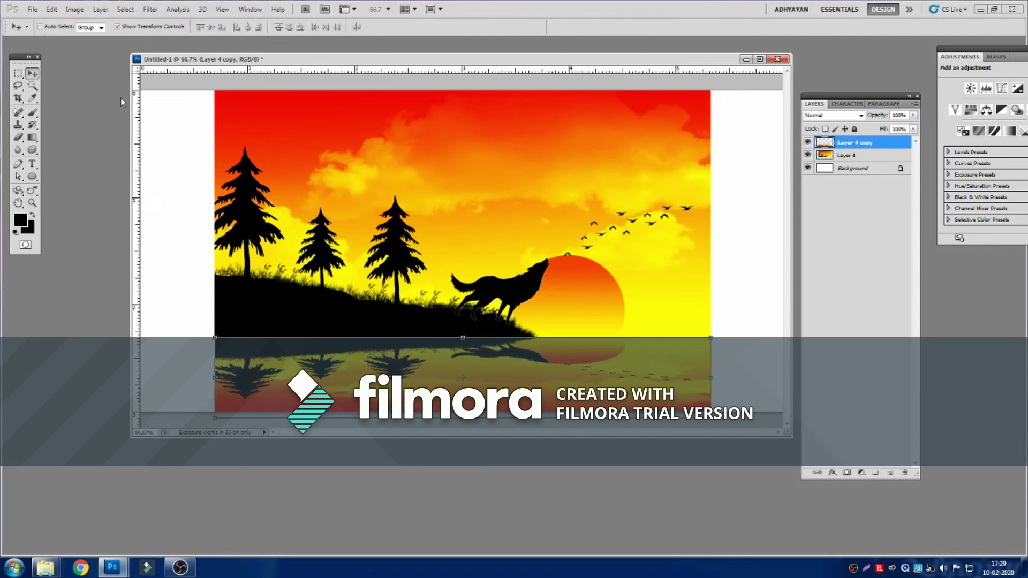
Apply an Ocean Ripple filter with ripple size 9 and magnitude 9 to the reflection.
click(150, 9)
mouse_move(160, 127)
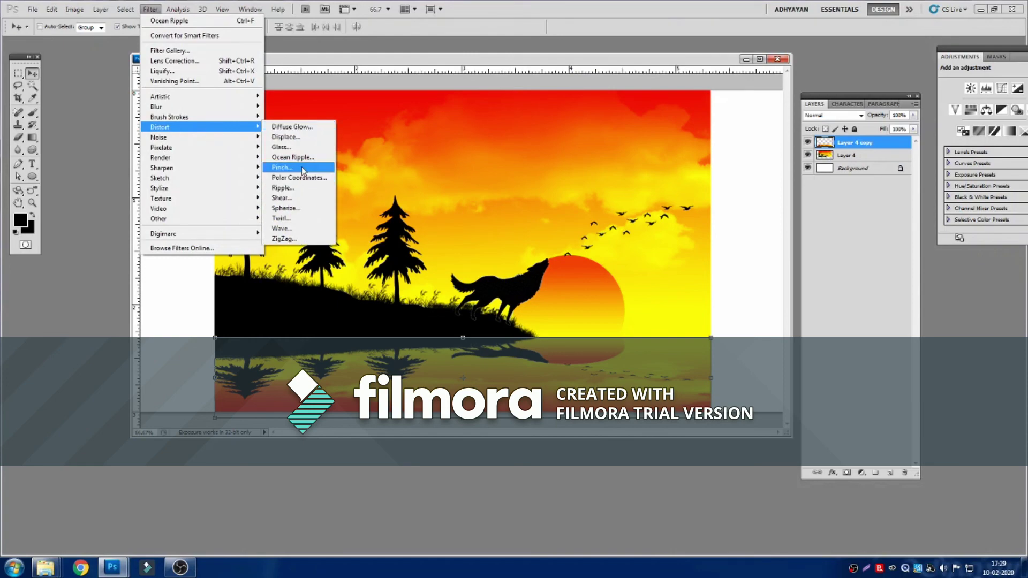
click(303, 158)
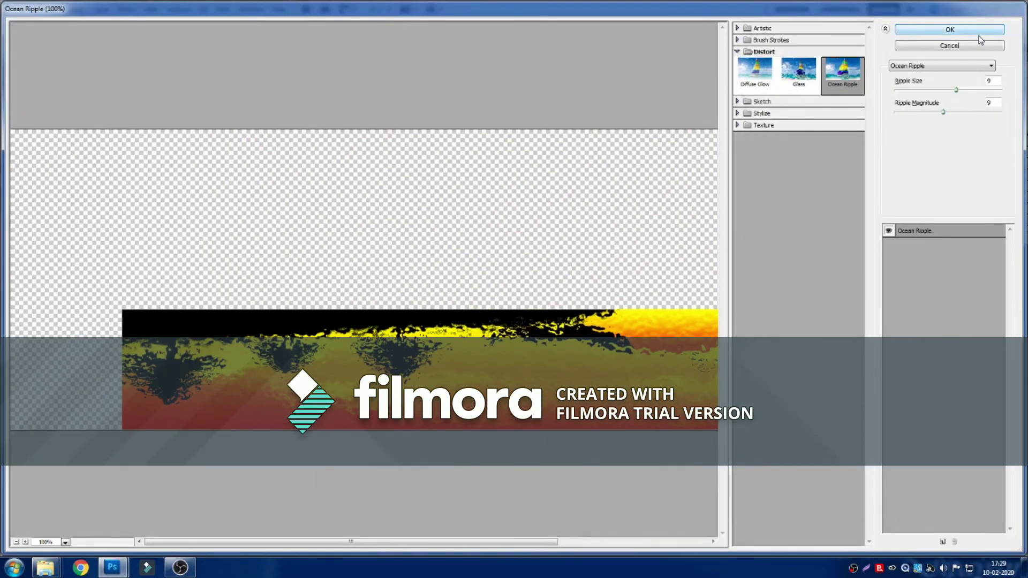
click(981, 35)
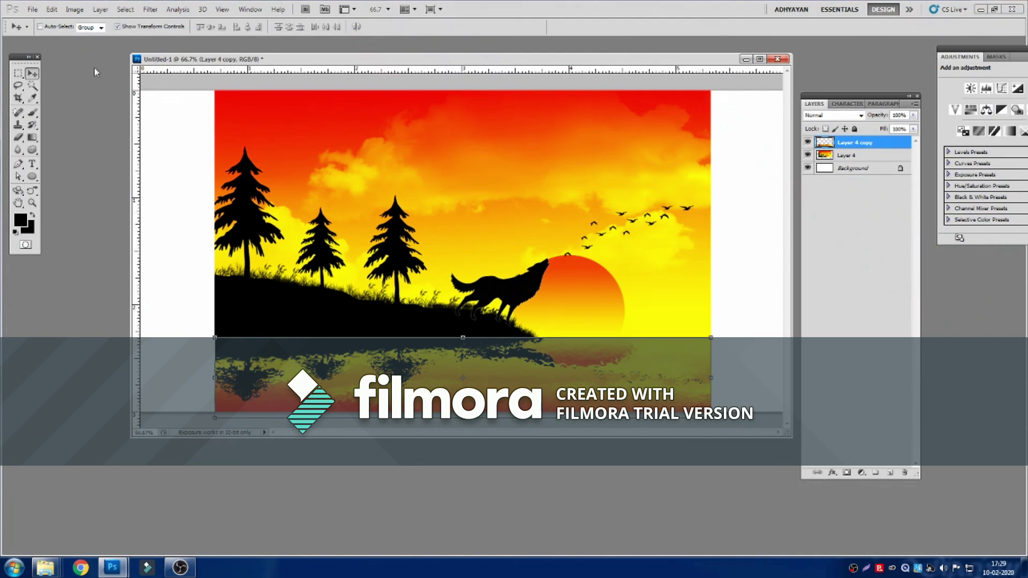
click(18, 86)
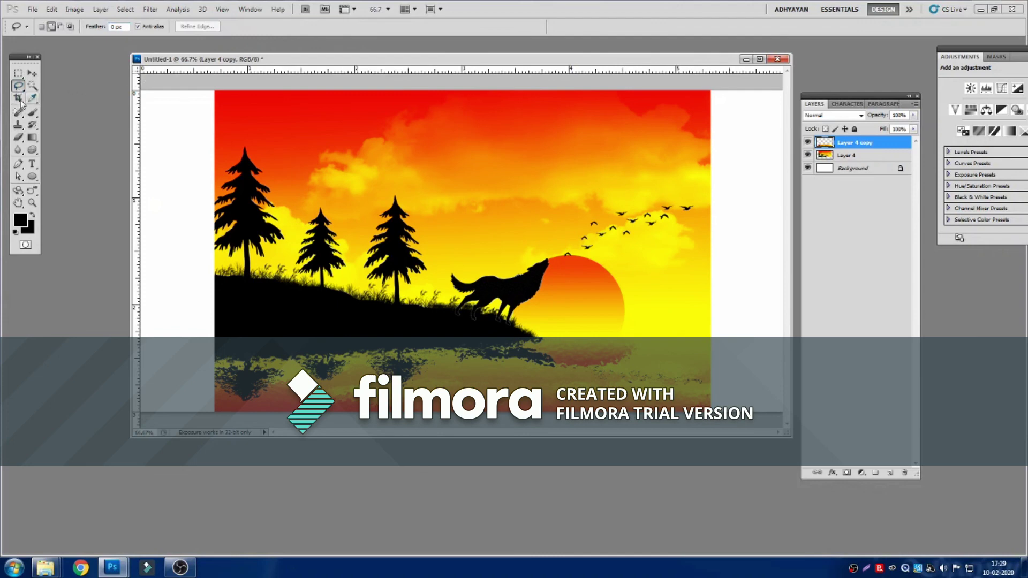
Crop the canvas to just the scene and its reflection, then maximize the document window.
click(17, 98)
drag(217, 94, 718, 463)
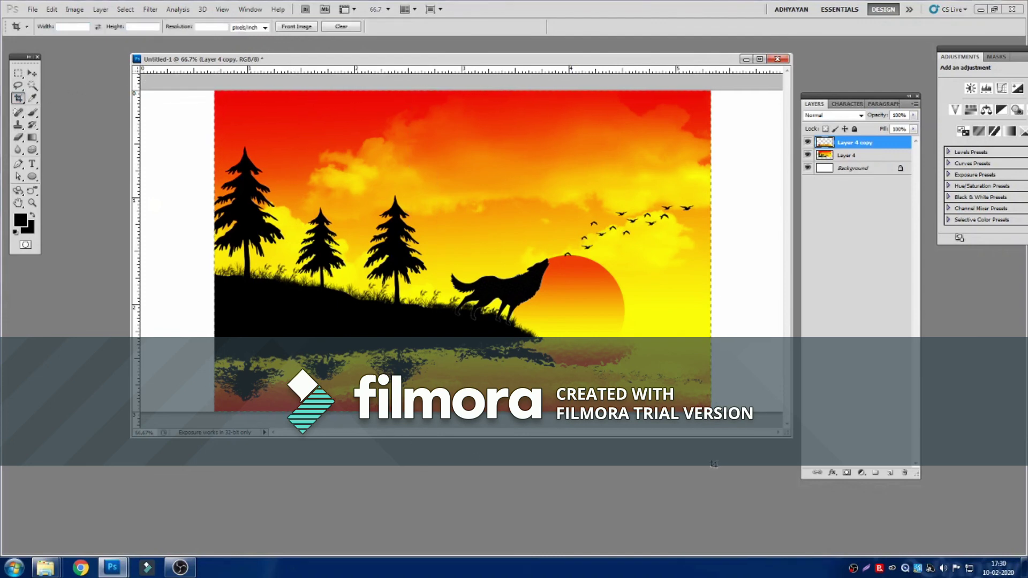
drag(718, 464, 714, 469)
key(Return)
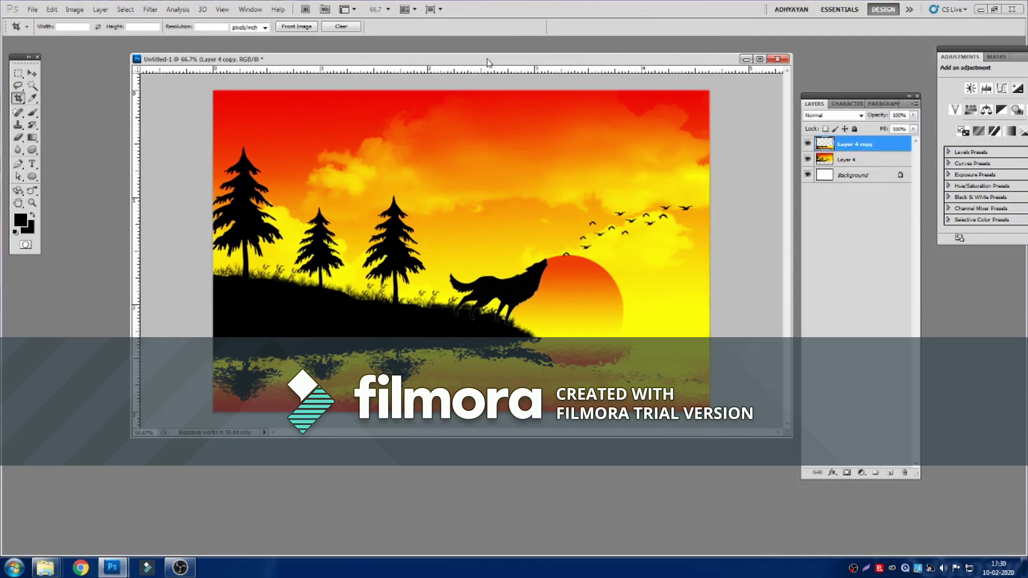
click(759, 59)
Switch to Full Screen Mode to view the finished sunset against black.
key(f)
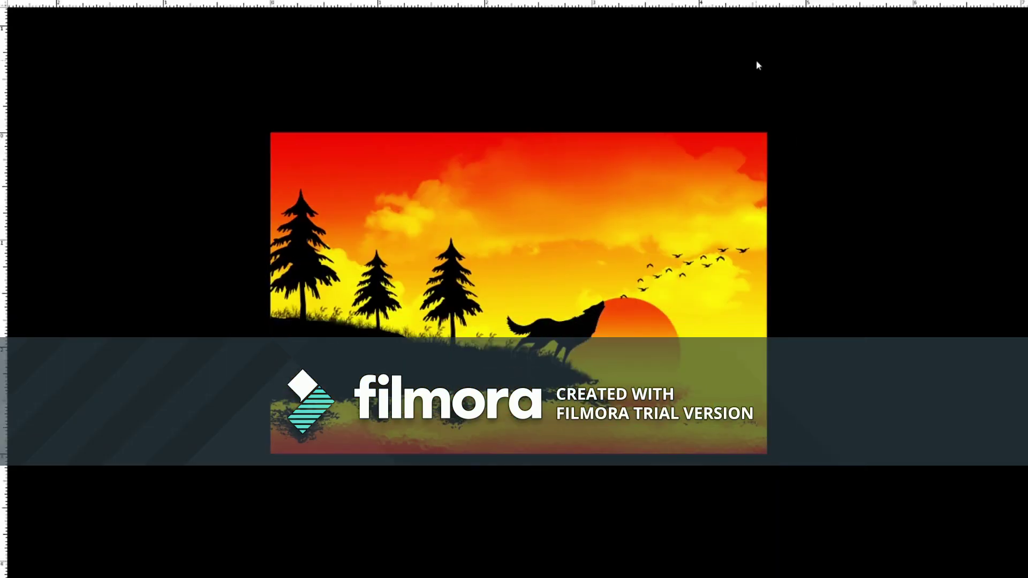